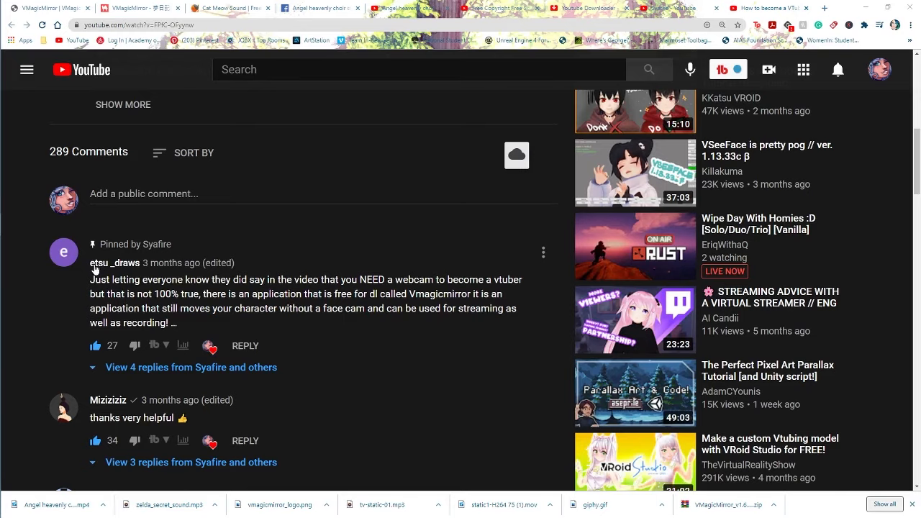
Highlight the pinned comment's text about using Vmagicmirror to become a vtuber without a webcam.
left_click_drag(90, 280, 506, 281)
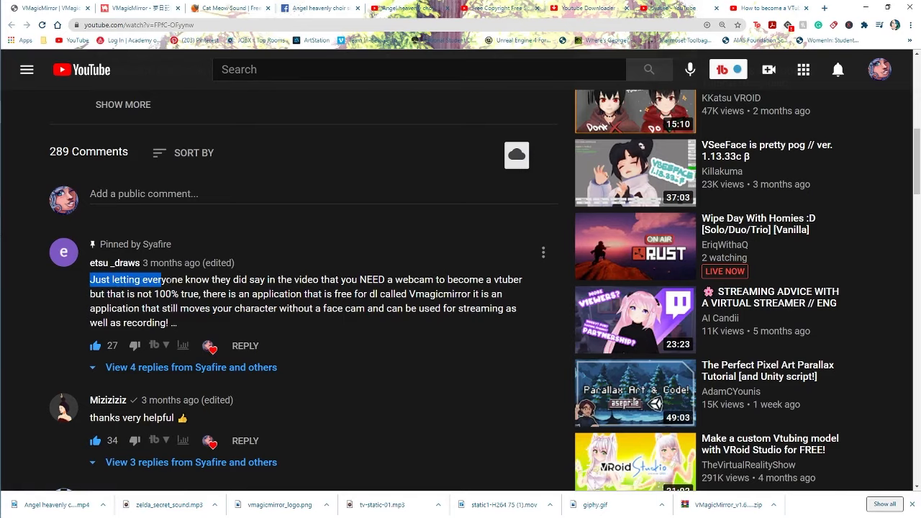
left_click_drag(623, 285, 243, 304)
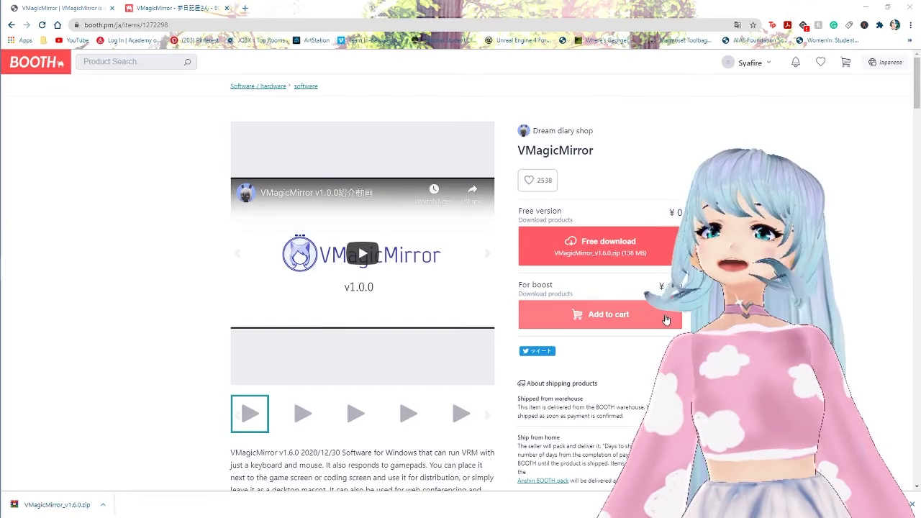
Download the free VMagicMirror_v1.6.0.zip from the BOOTH product page and show the archive in its folder.
left_click(205, 26)
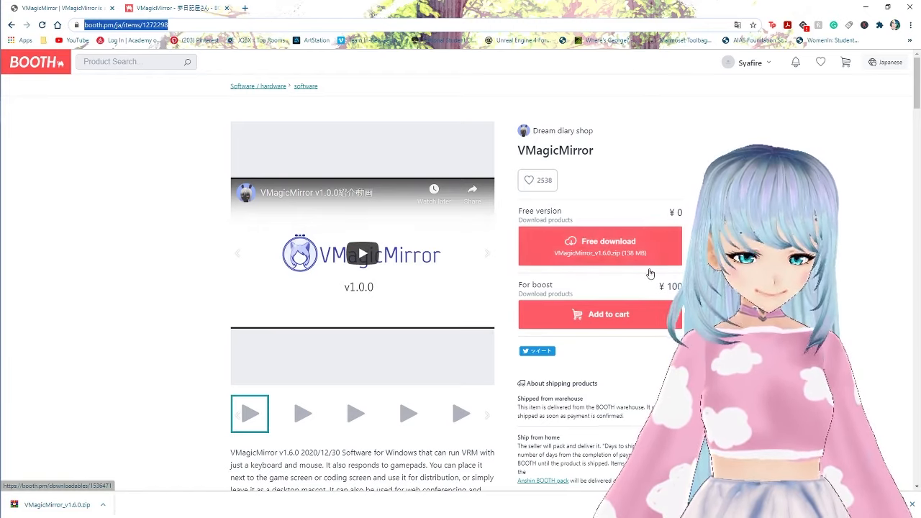
left_click(615, 243)
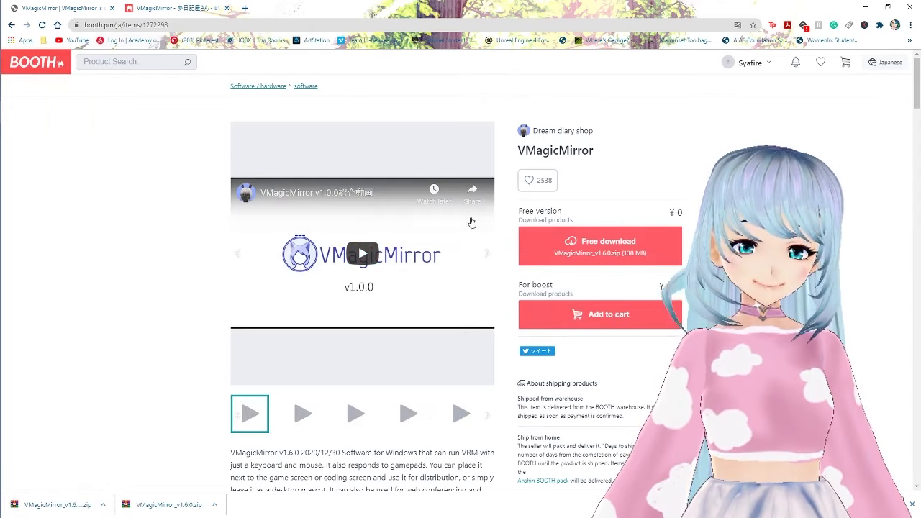
left_click(105, 508)
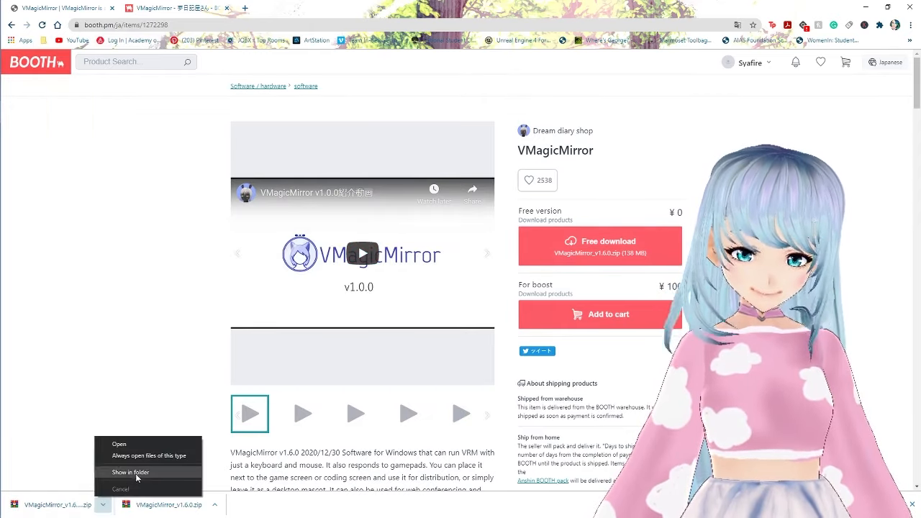
left_click(135, 473)
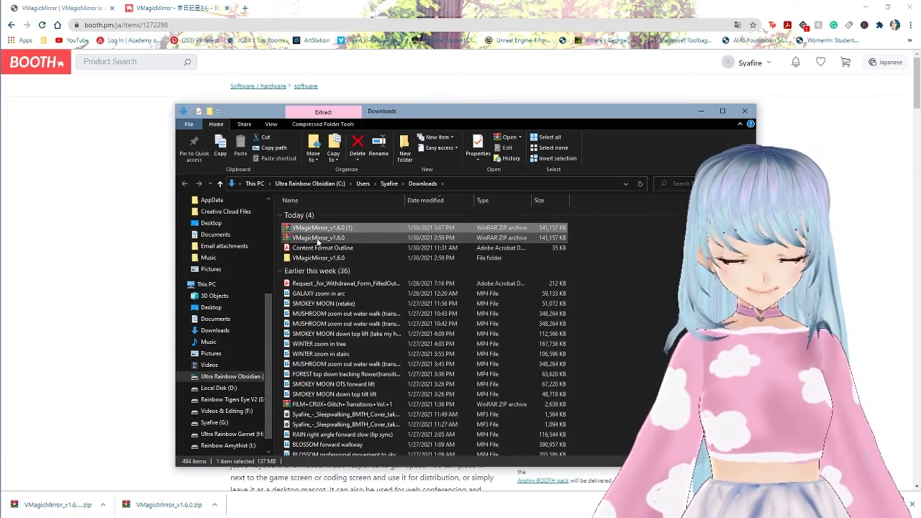
Open the unpacked VMagicMirror_v1.6.0 folder in Downloads and the folder of the same name inside it.
left_click(315, 238)
right_click(313, 240)
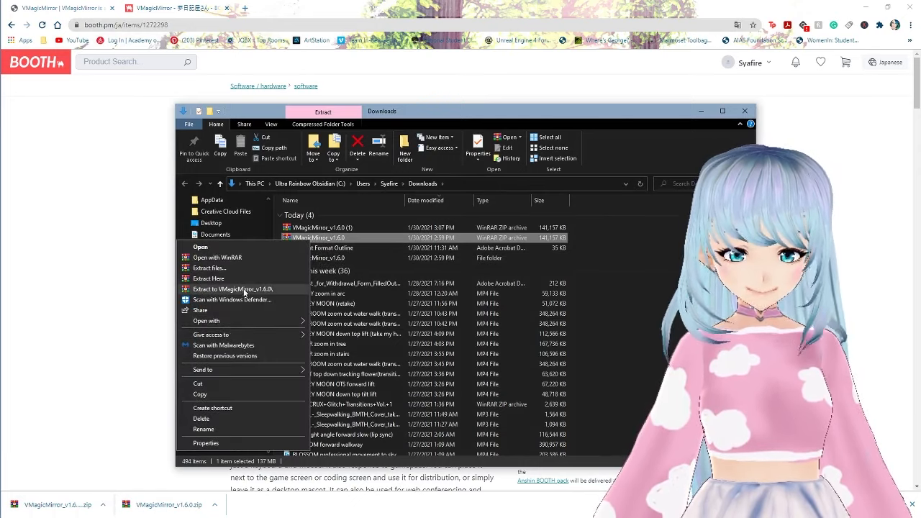
left_click(351, 259)
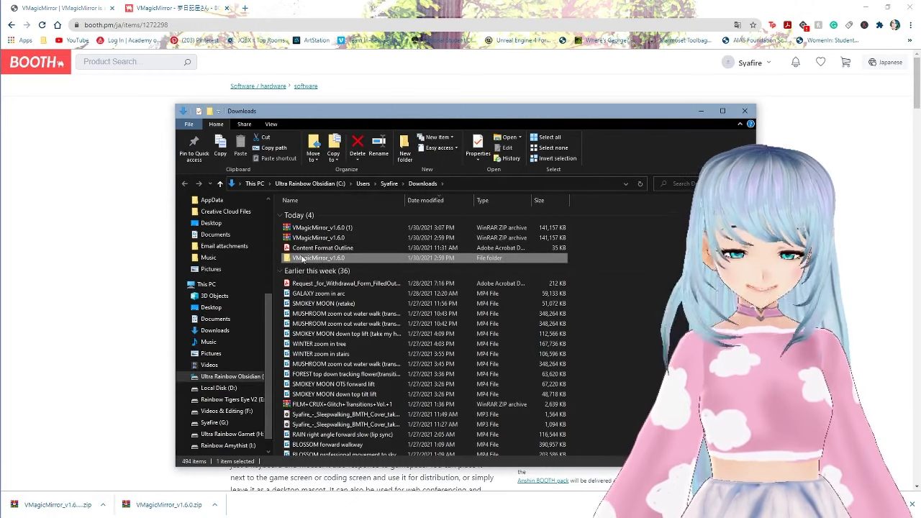
double_click(310, 259)
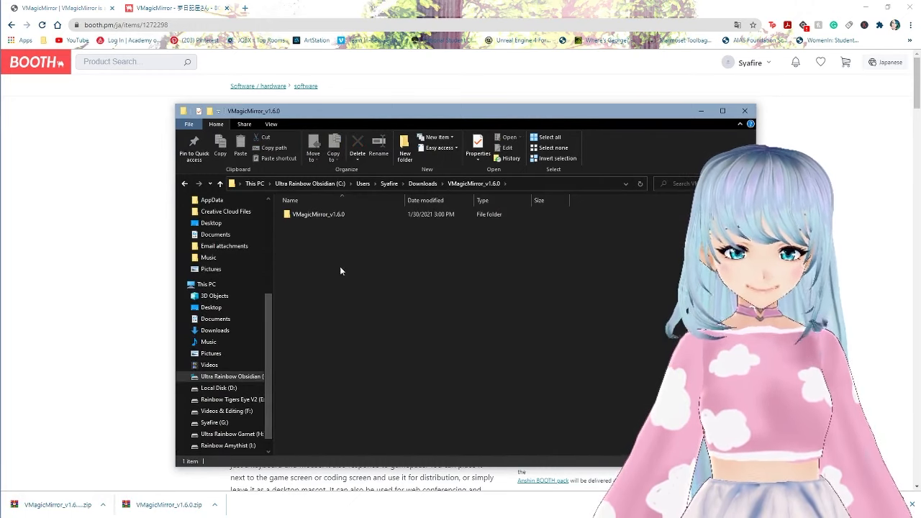
double_click(319, 215)
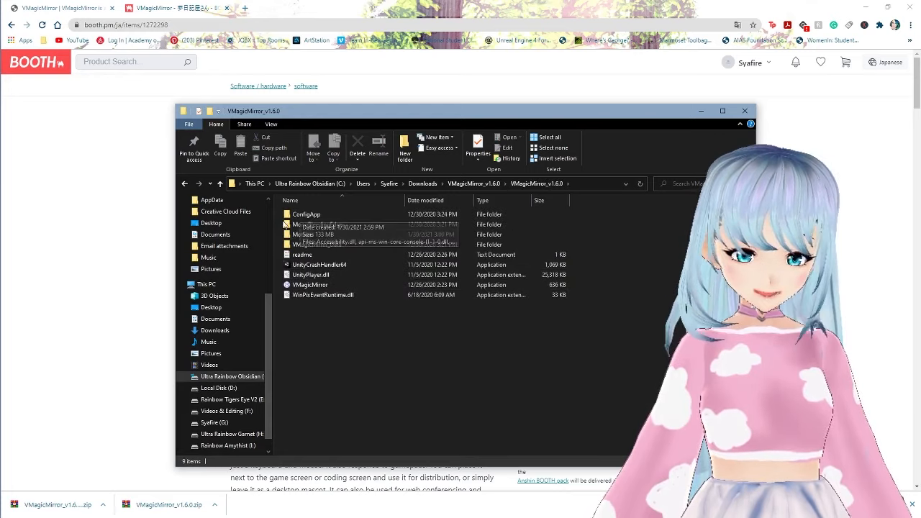
Launch the VMagicMirror application and set its interface language to English.
left_click(341, 287)
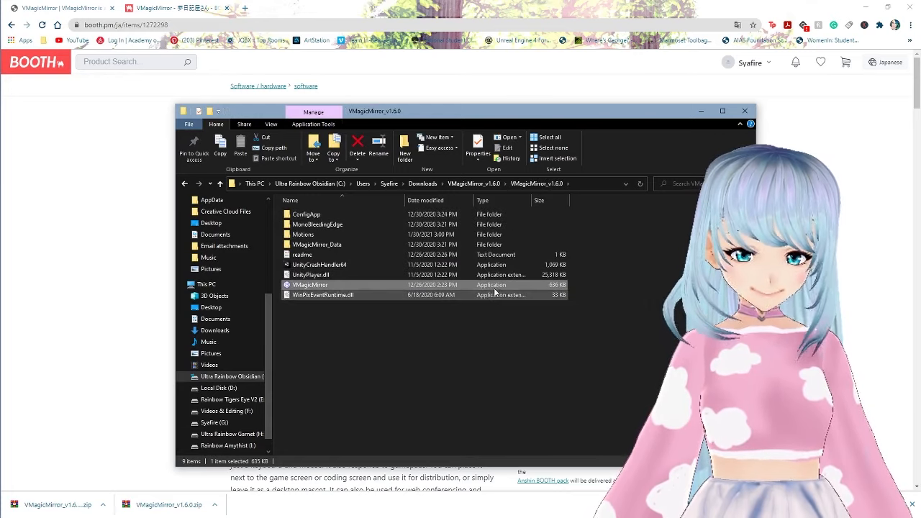
double_click(317, 286)
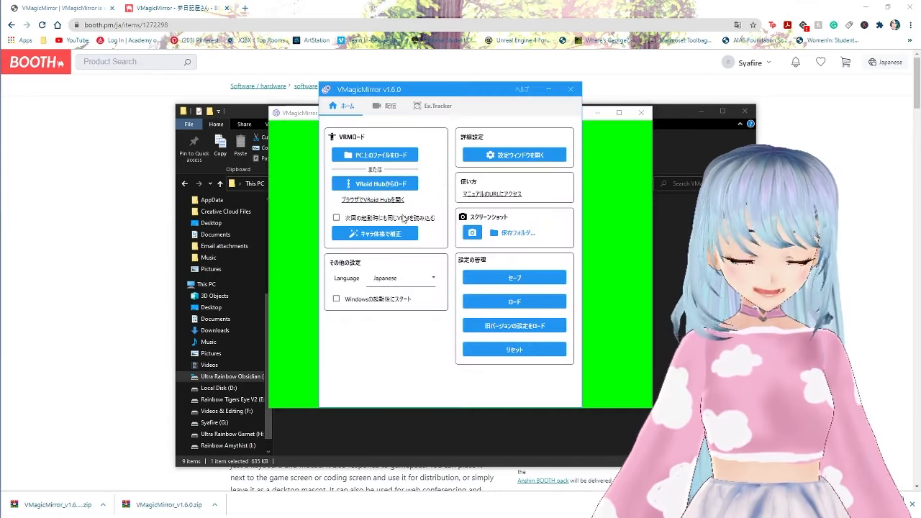
left_click(414, 282)
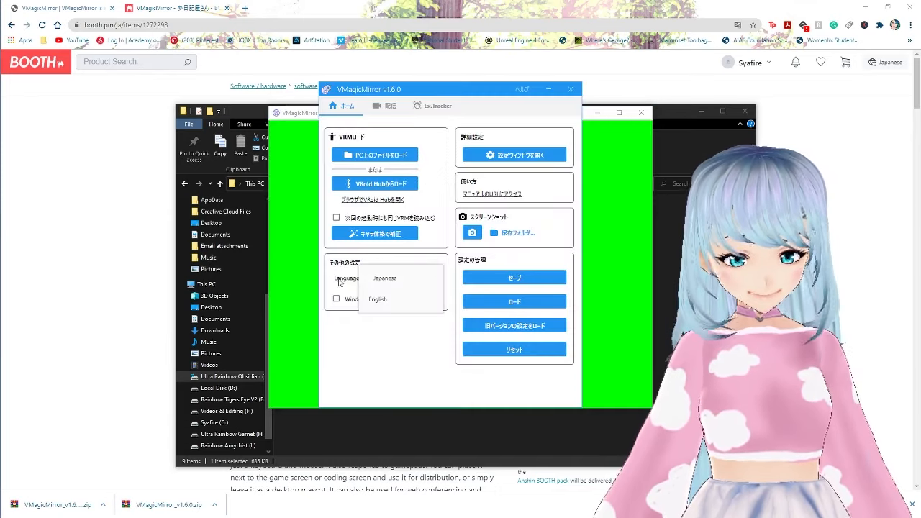
left_click(375, 300)
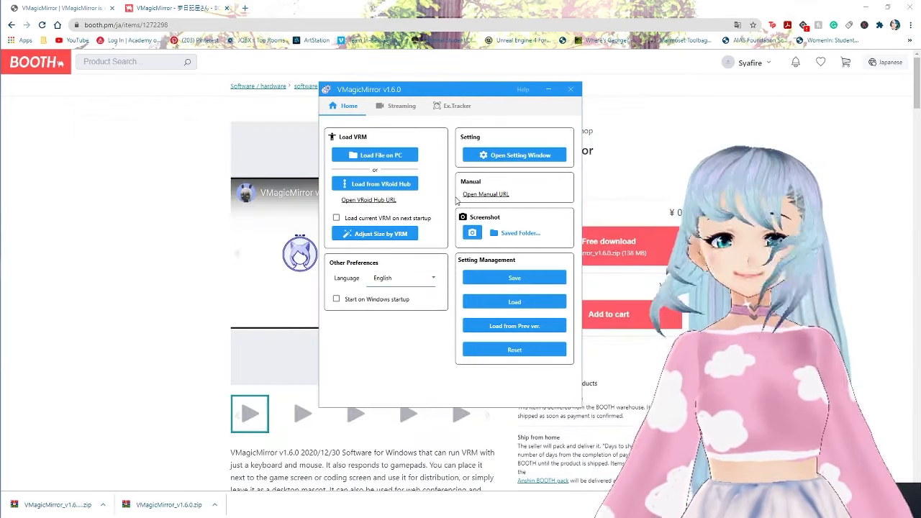
Try to load the SyaHairBones.vrm character file from the Twitch folder on the PC.
left_click(397, 156)
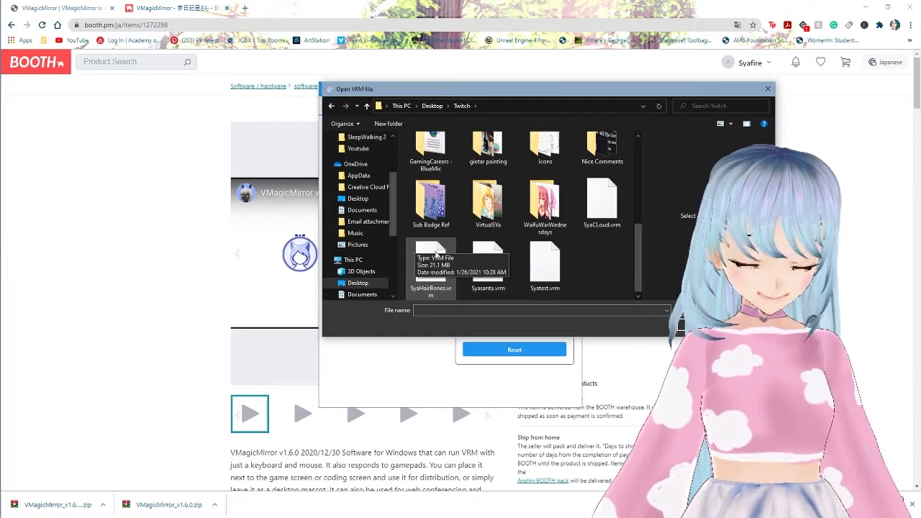
left_click(410, 264)
left_click(697, 325)
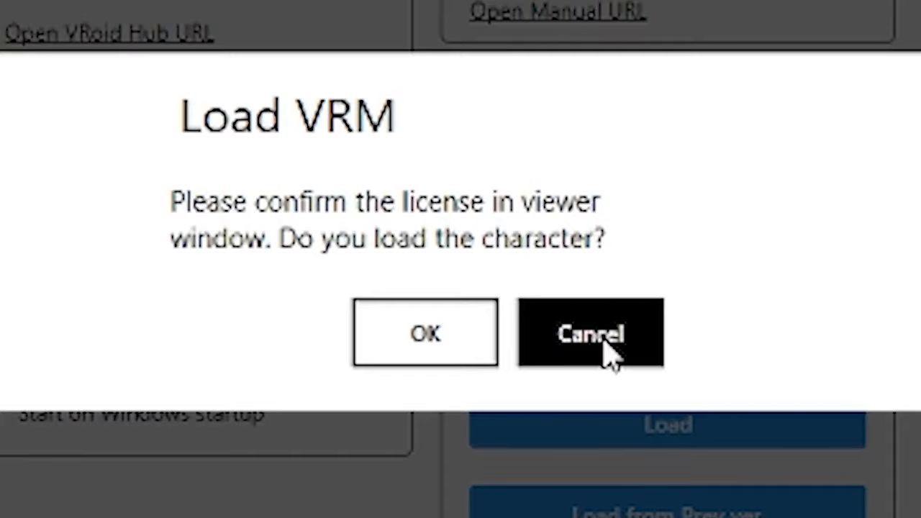
left_click(606, 345)
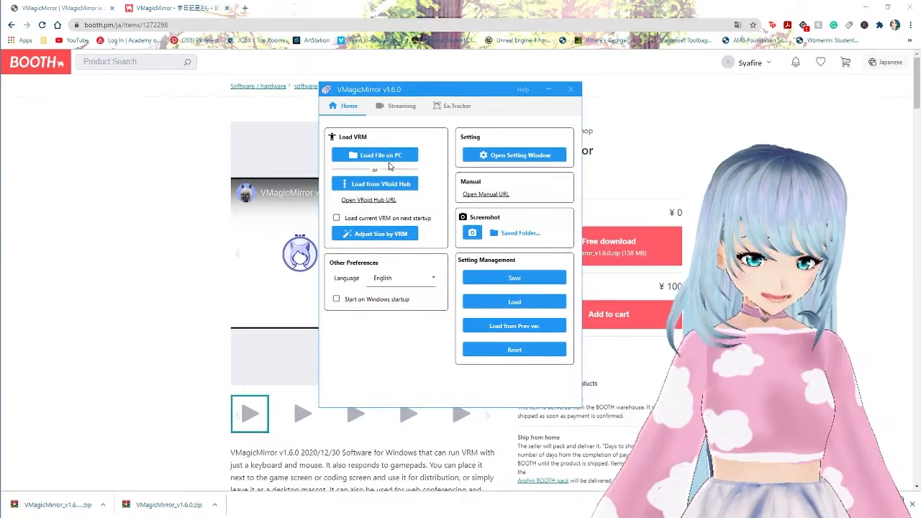
left_click(339, 140)
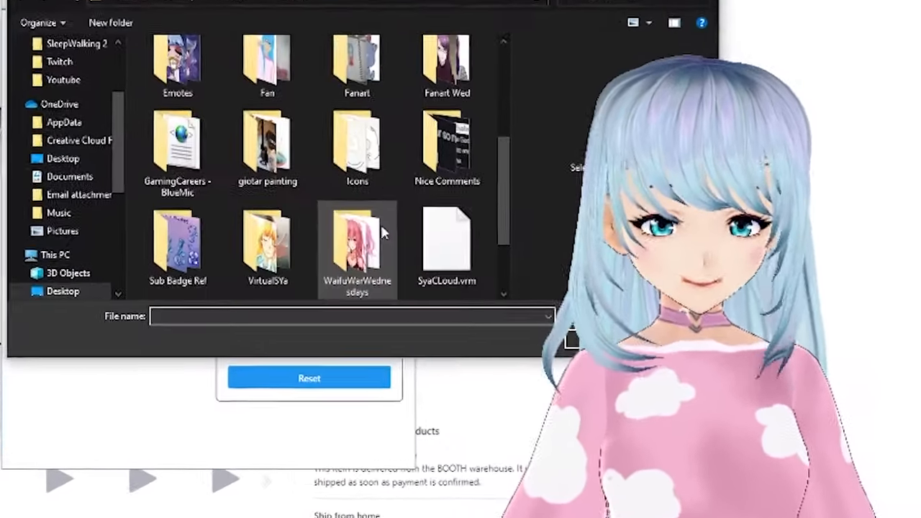
scroll(382, 227, "down", 2)
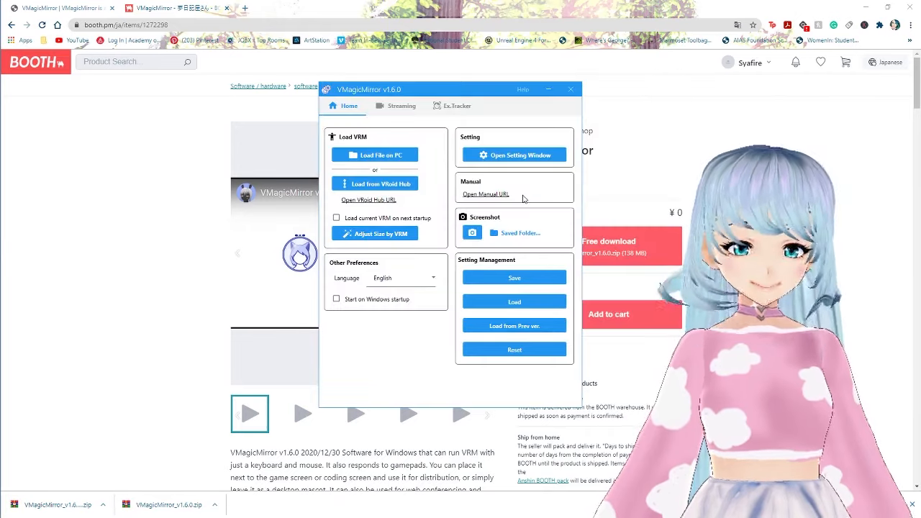
Enable Free Camera Mode in the VMagicMirror layout settings, close the settings window and show the Streaming page.
left_click(521, 156)
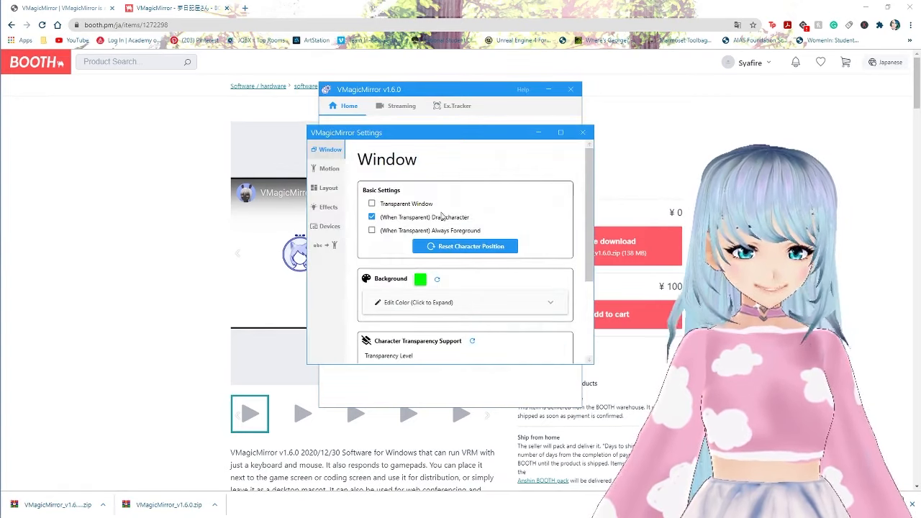
left_click(333, 173)
left_click(332, 189)
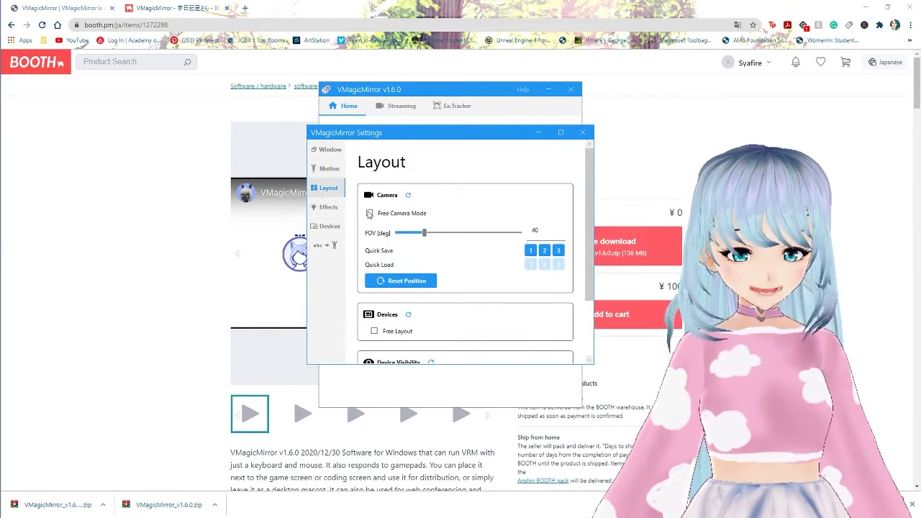
left_click(370, 214)
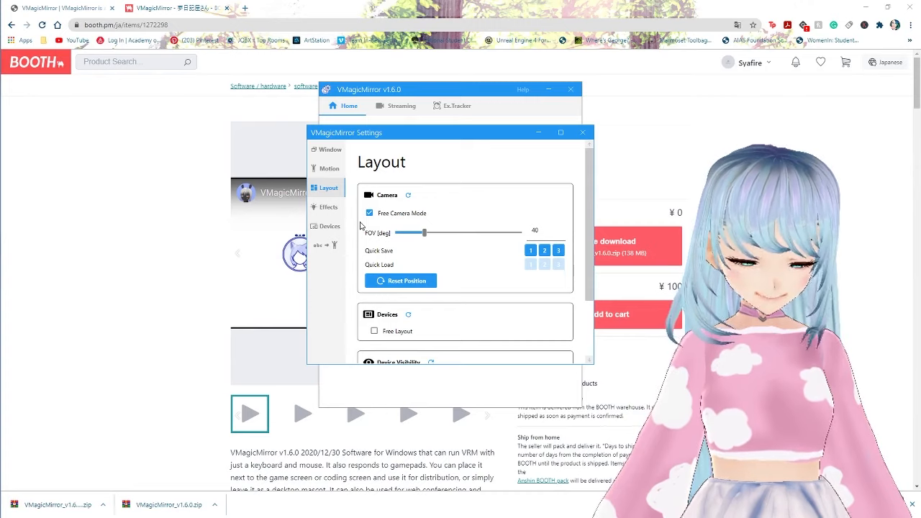
scroll(435, 259, "down", 3)
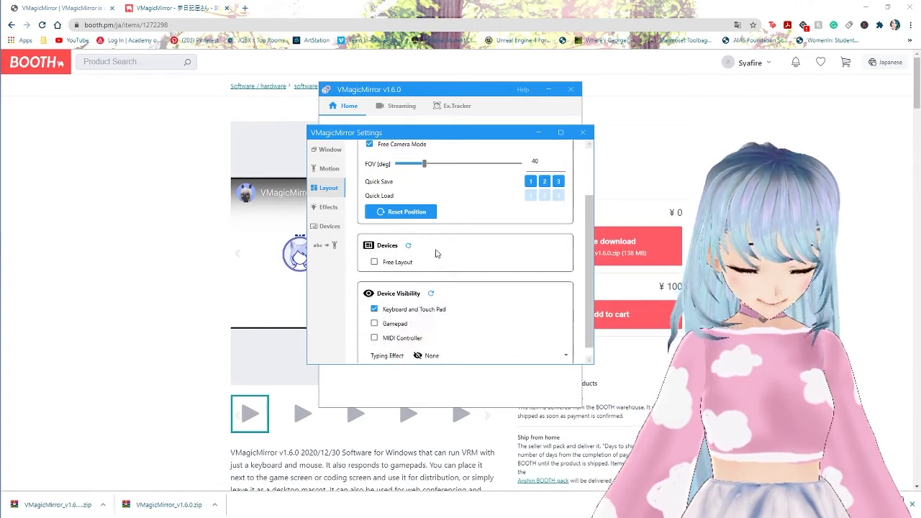
scroll(443, 251, "up", 3)
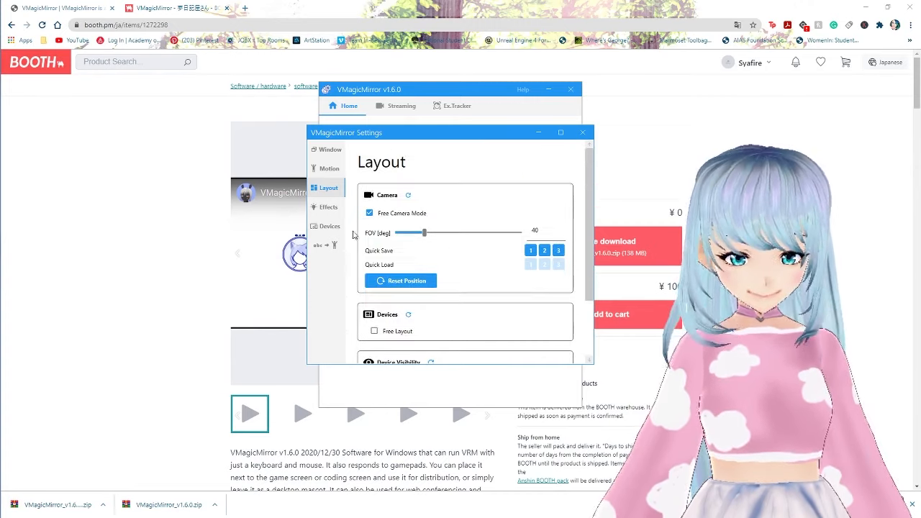
left_click(583, 133)
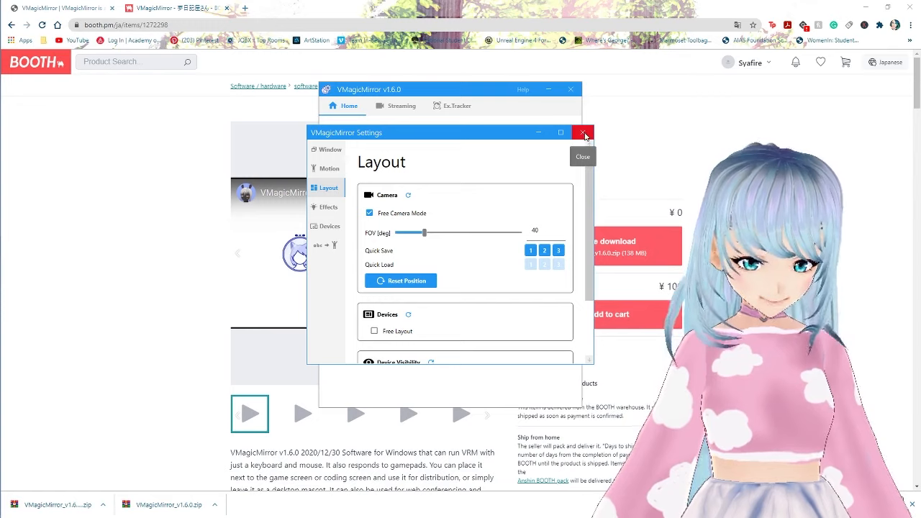
left_click(584, 134)
left_click(398, 108)
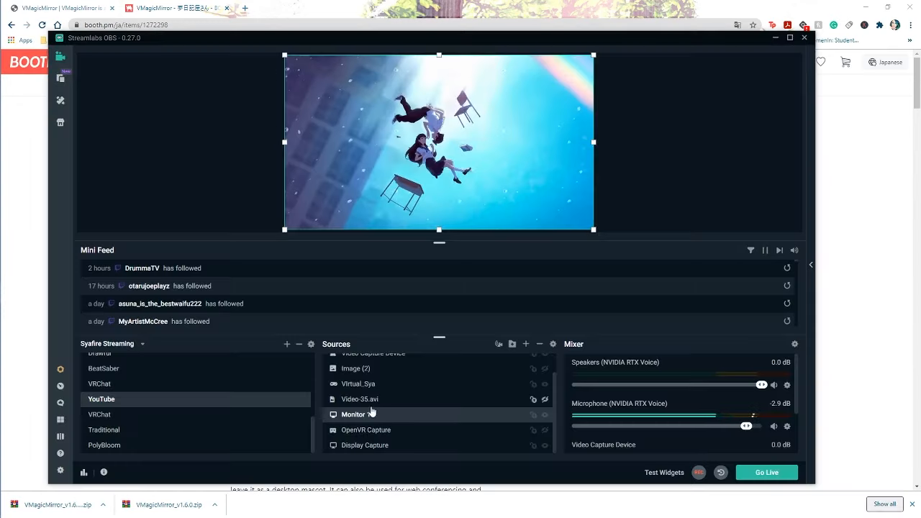
In Streamlabs OBS, add a new Game Capture source named vmagicmirror to the YouTube scene.
scroll(375, 403, "up", 2)
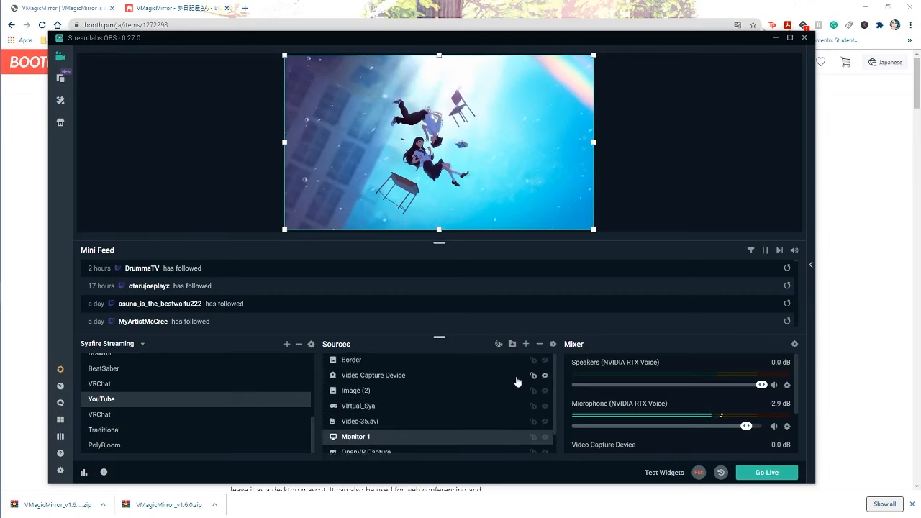
scroll(508, 386, "down", 2)
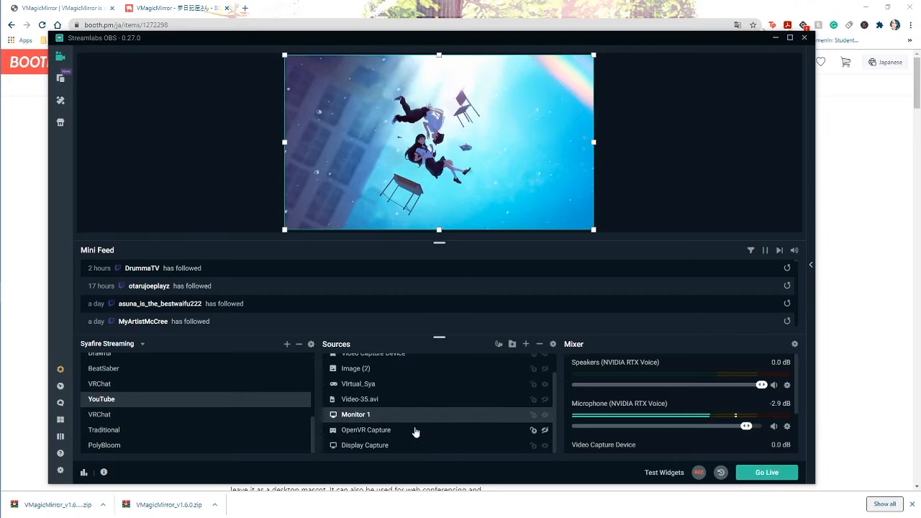
left_click(526, 344)
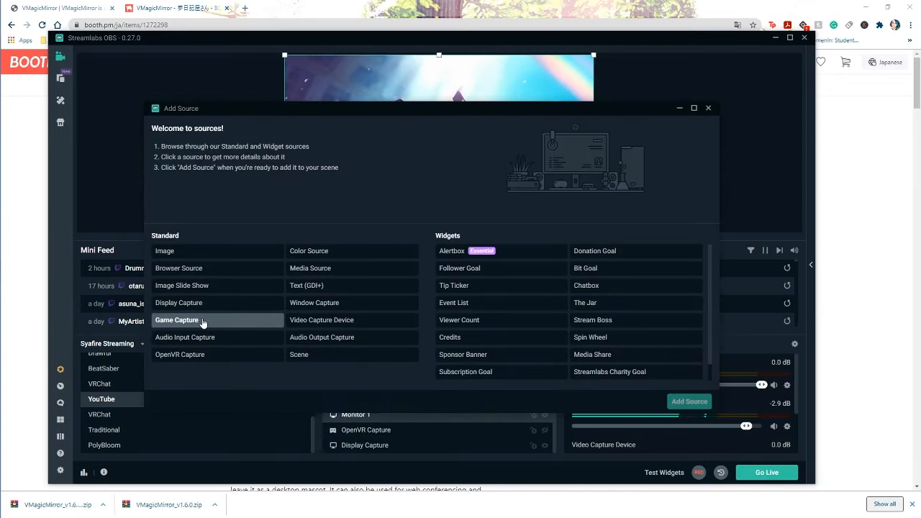
left_click(203, 321)
left_click(689, 401)
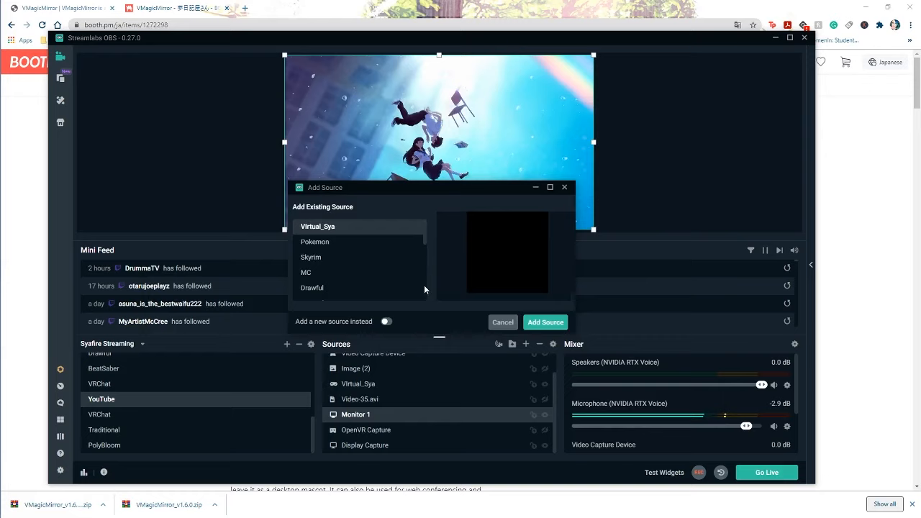
left_click(387, 322)
key("ctrl+a")
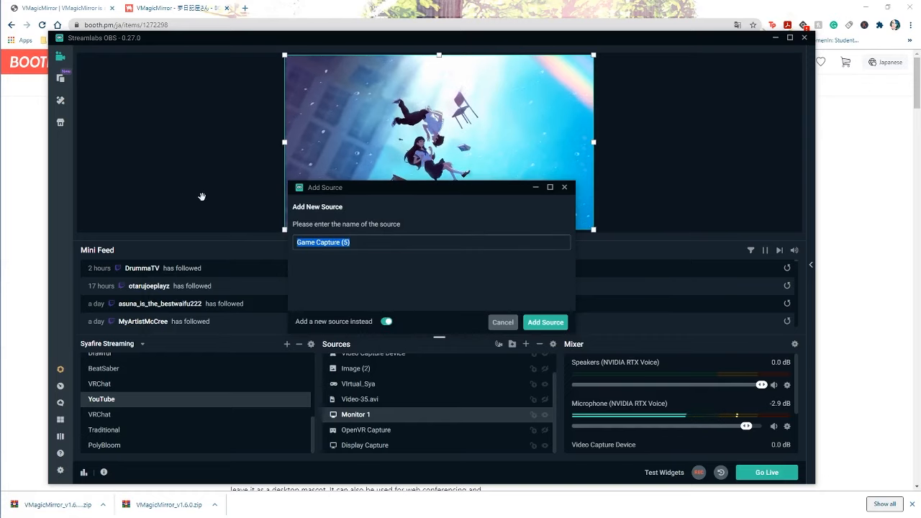
type("Vmagicmirror")
left_click(549, 324)
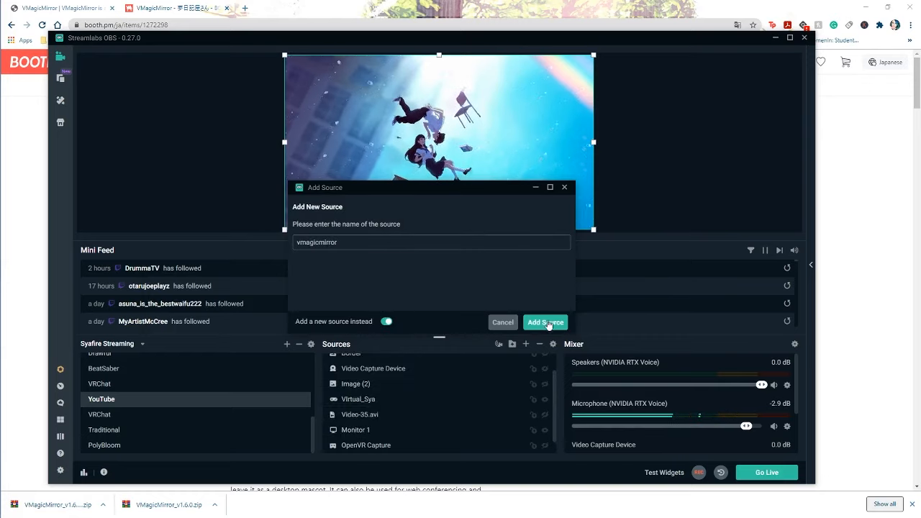
Configure the game capture to capture the specific window [VMagicMirror.exe]: VMagicMirror with Allow Transparency enabled, and close its settings.
left_click(436, 191)
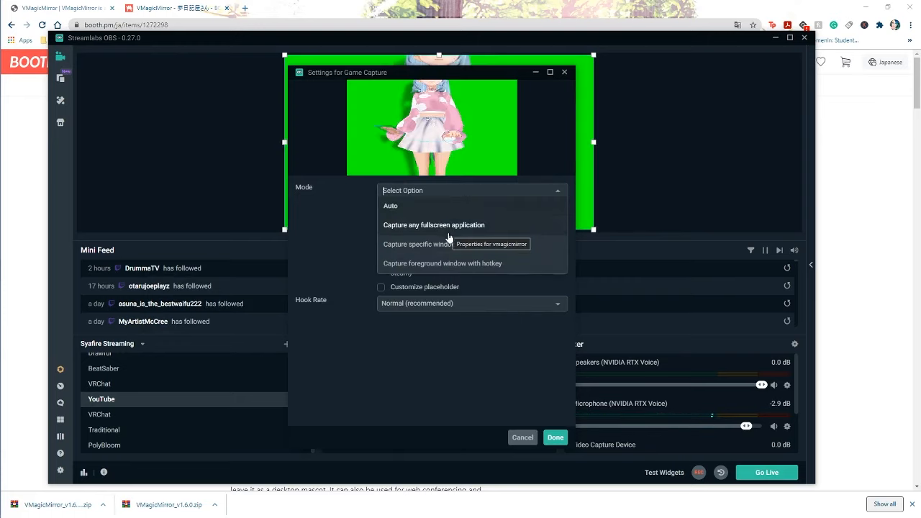
left_click(455, 240)
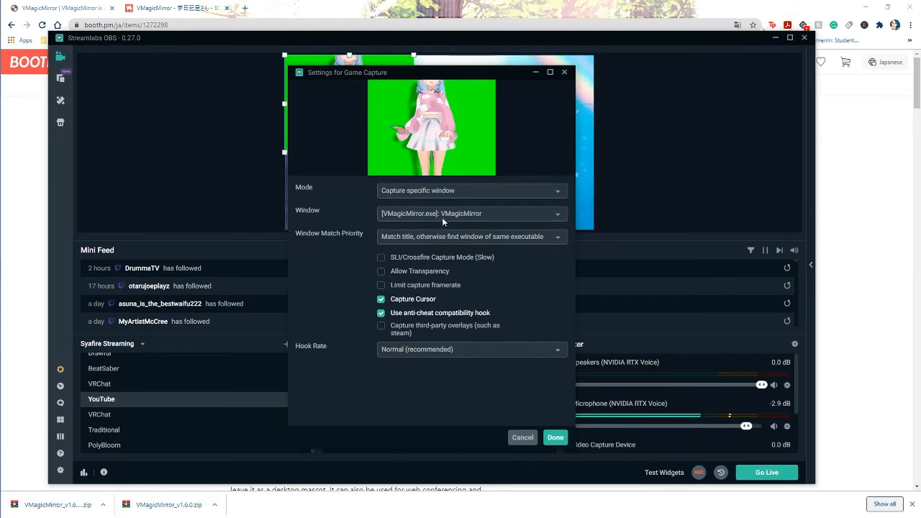
left_click(382, 272)
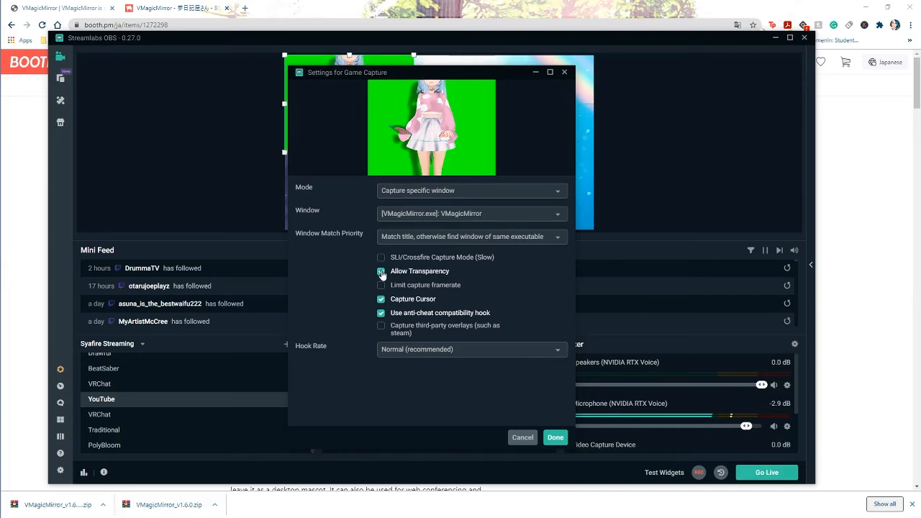
left_click(556, 438)
Move the vmagicmirror source to the lower-right corner of the scene canvas and shrink it to a small overlay.
left_click_drag(413, 153, 433, 167)
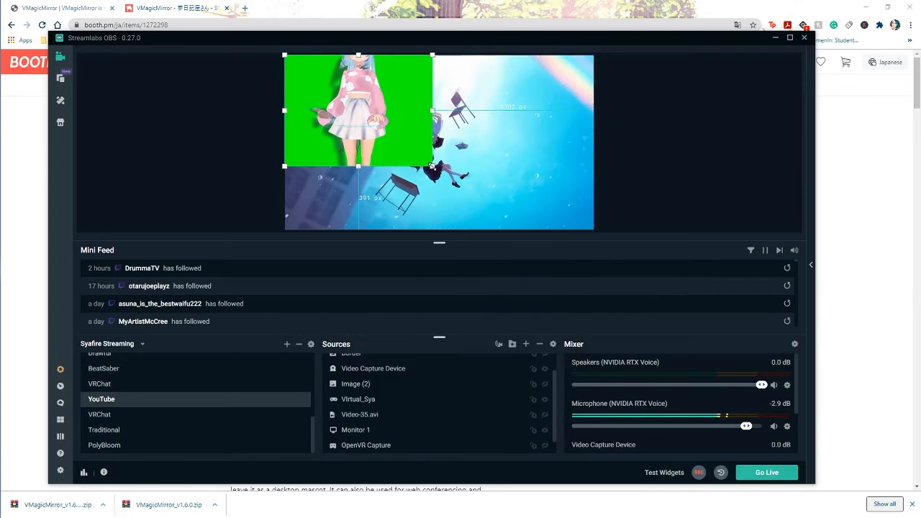
mouse_move(492, 177)
left_mouse_down()
mouse_move(509, 183)
mouse_move(479, 168)
left_mouse_up()
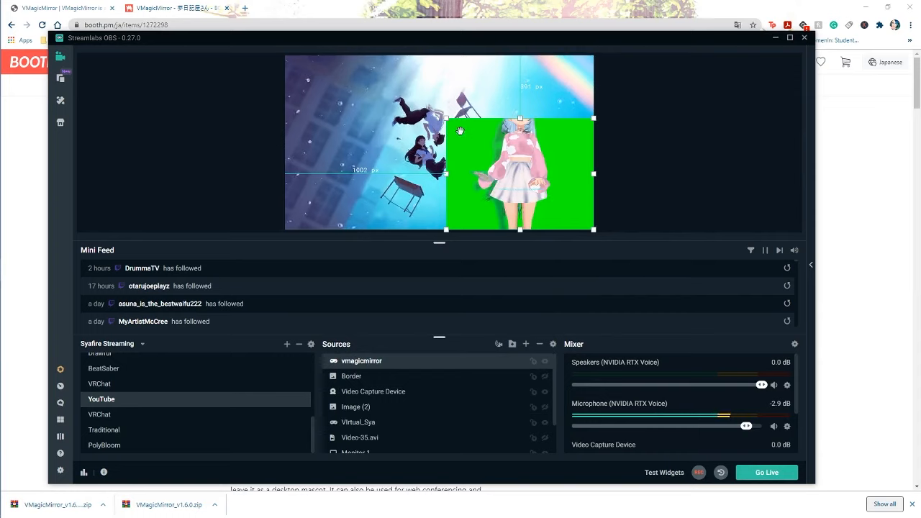
left_click_drag(446, 118, 480, 144)
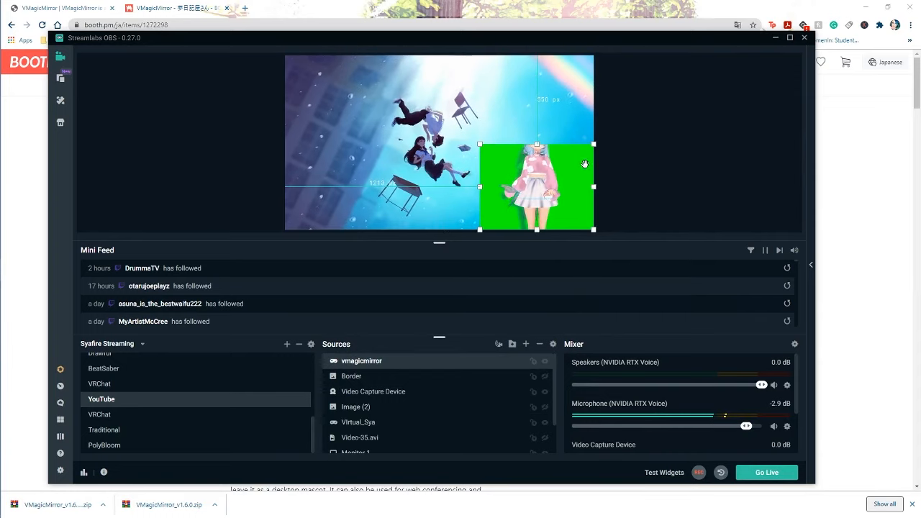
Switch to VMagicMirror and enable Transparent Window, then check the vmagicmirror source properties in Streamlabs OBS.
mouse_move(2, 10)
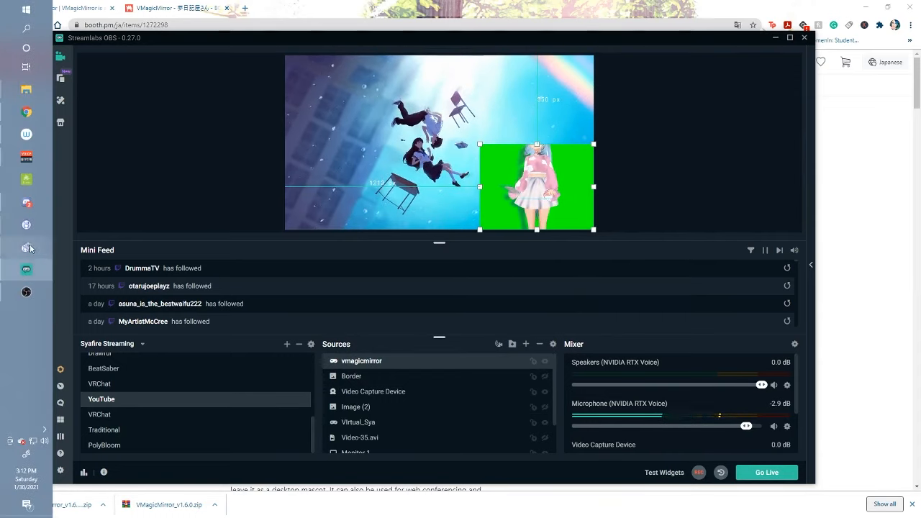
mouse_move(31, 250)
left_click(101, 263)
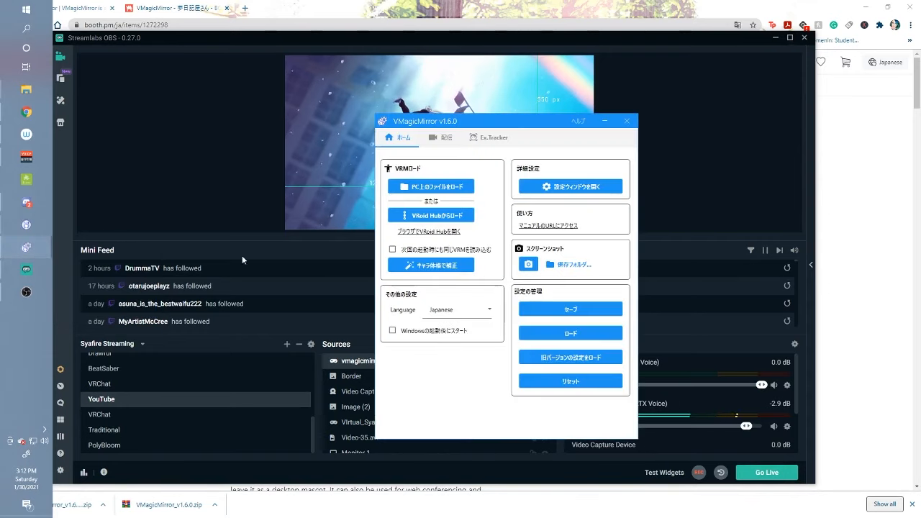
left_click(139, 129)
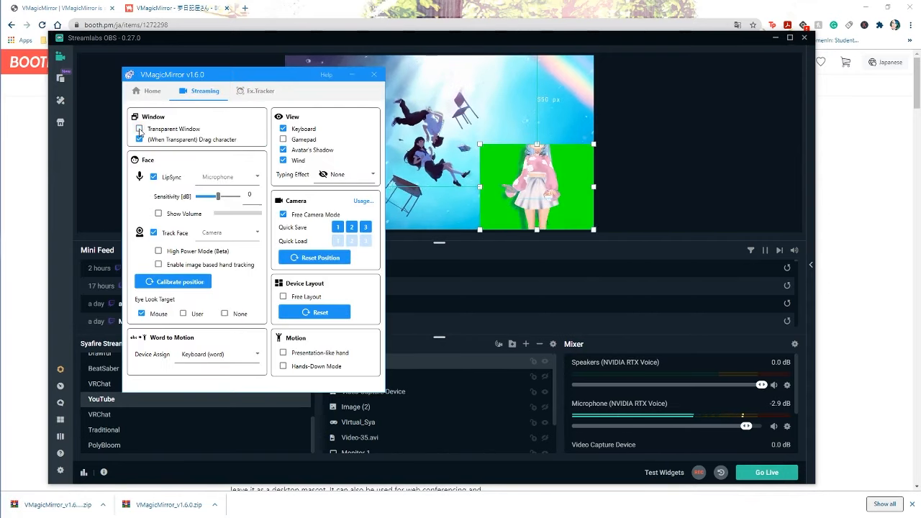
left_click(140, 129)
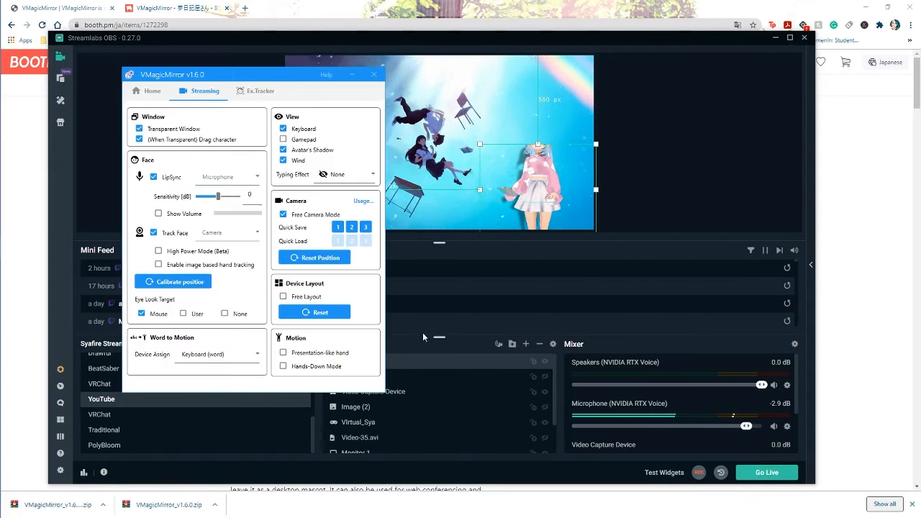
left_click(553, 345)
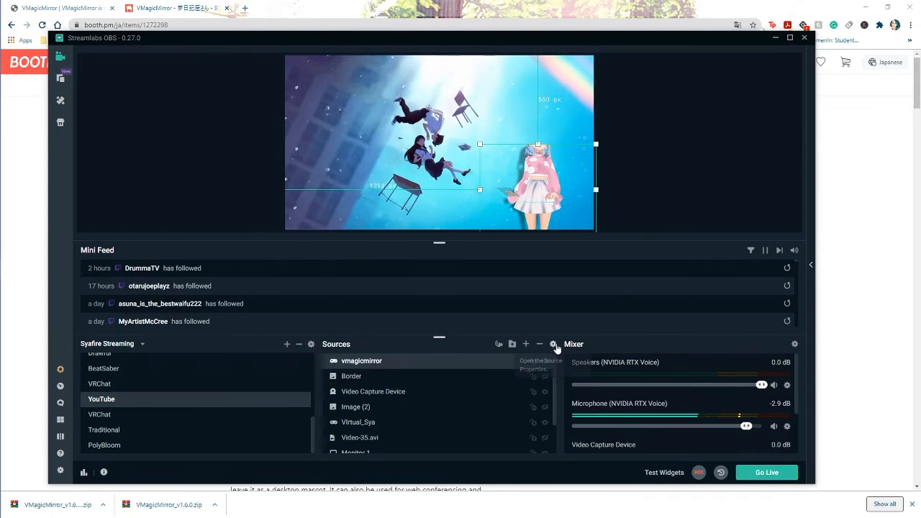
left_click(557, 437)
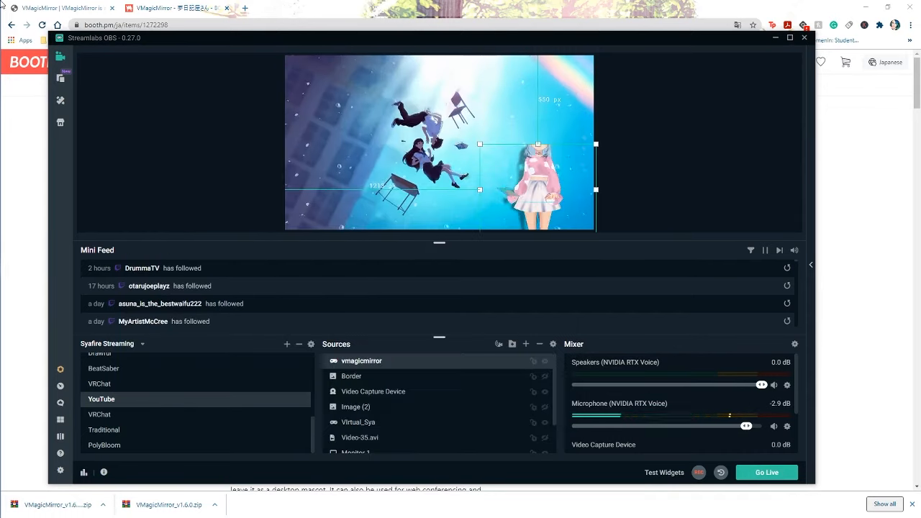
In VMagicMirror's Motion settings, set the LipSync microphone to the Yeti Stereo Microphone and turn off Track Face.
left_click(26, 247)
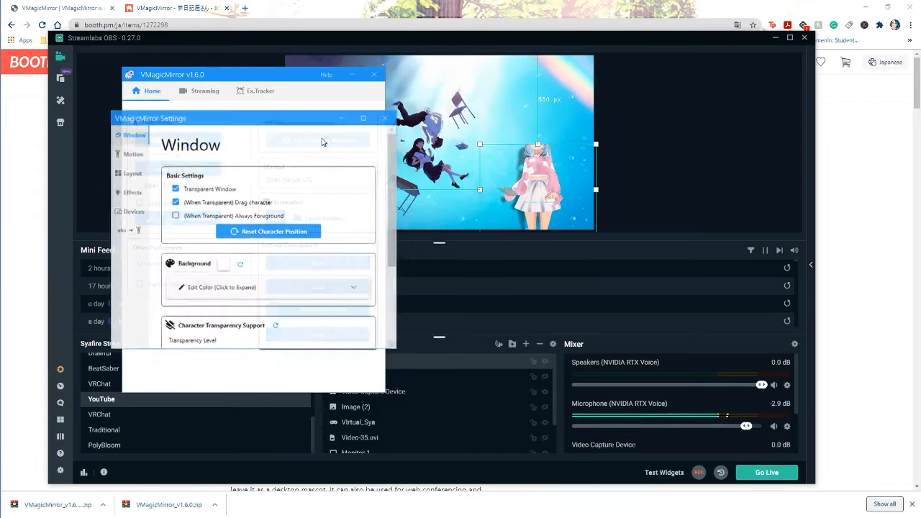
left_click(133, 154)
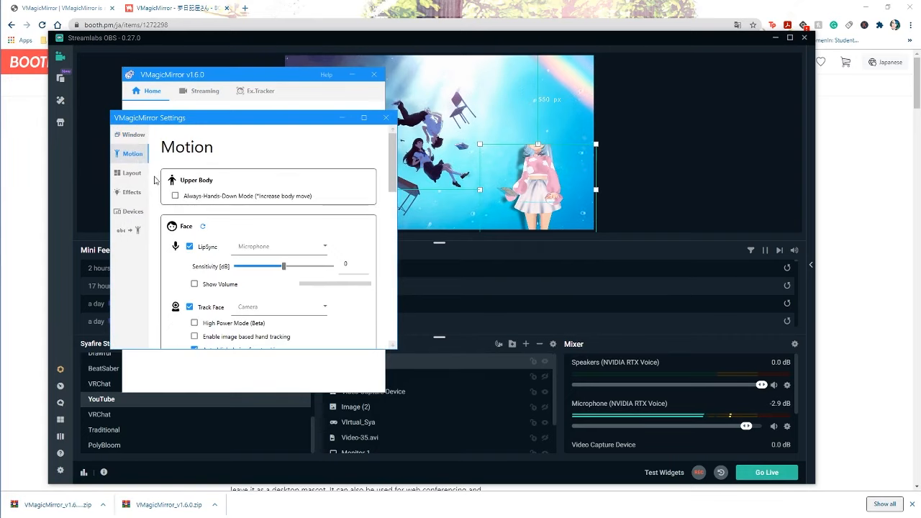
left_click(273, 246)
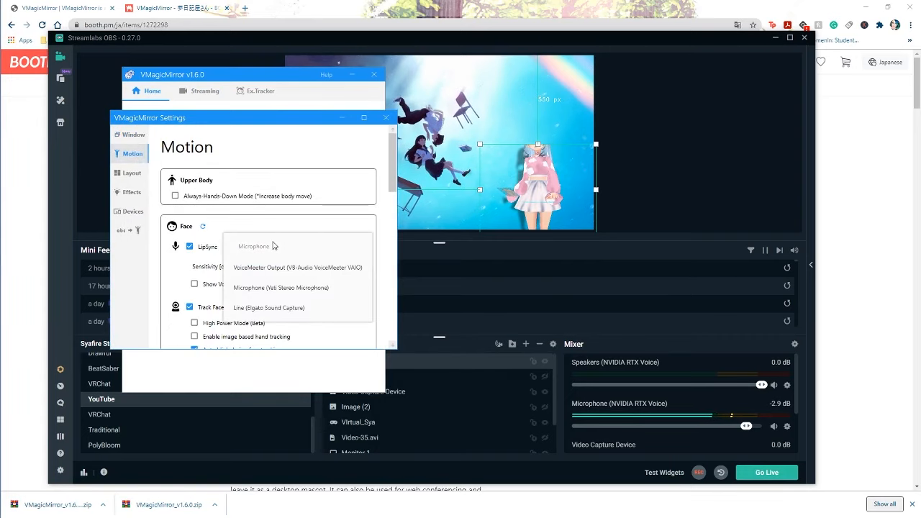
left_click(282, 267)
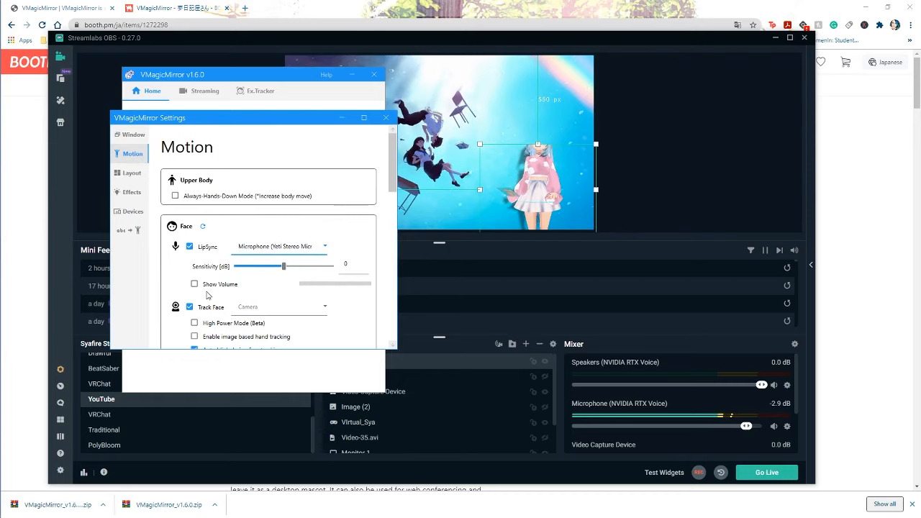
scroll(207, 294, "down", 1)
scroll(232, 293, "down", 1)
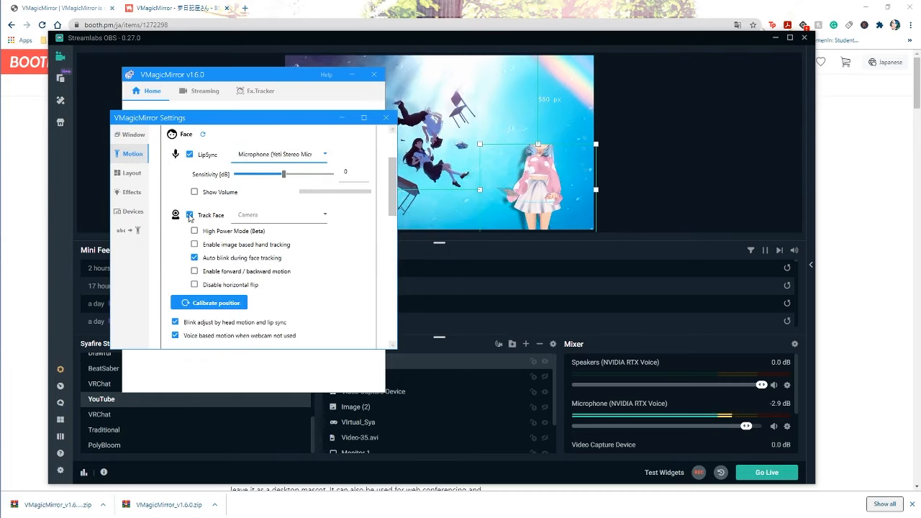
left_click(189, 214)
scroll(242, 249, "down", 2)
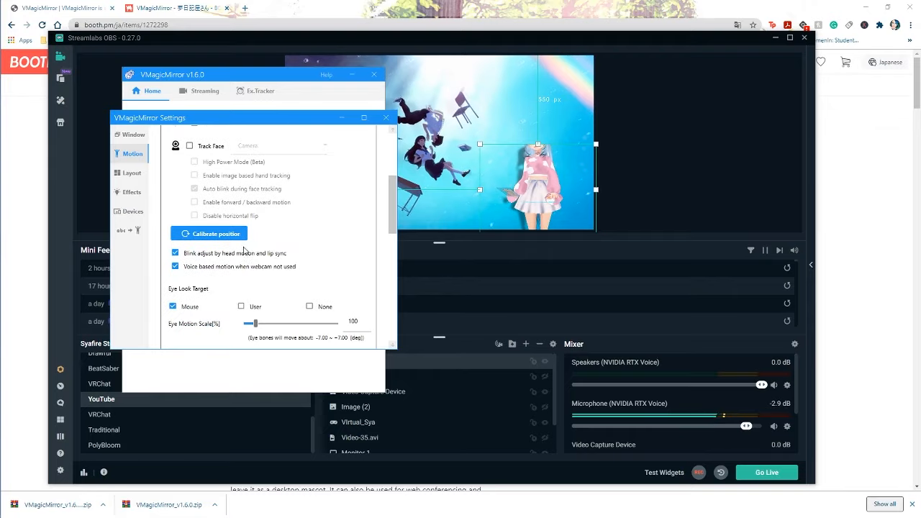
With VMagicMirror's Window settings open, rotate, shift down and zoom the free camera to frame the avatar's face and upper body.
left_click(130, 134)
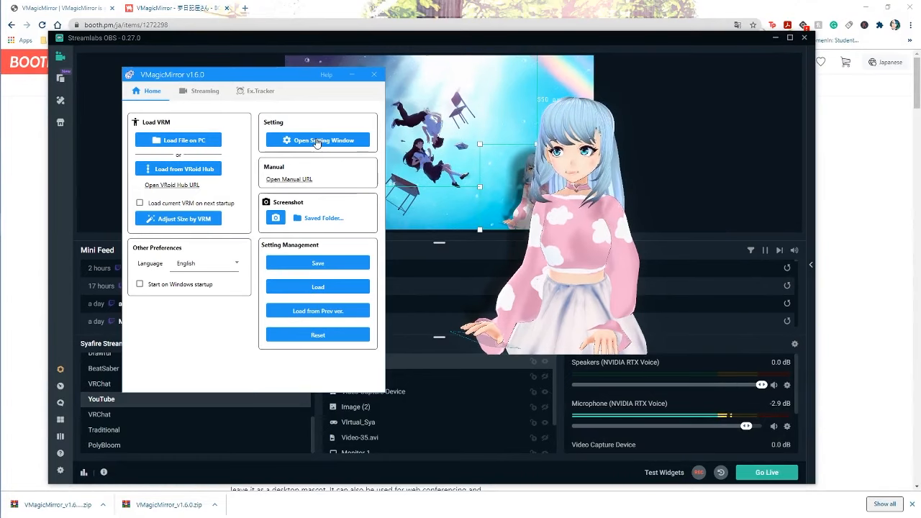
left_click(332, 141)
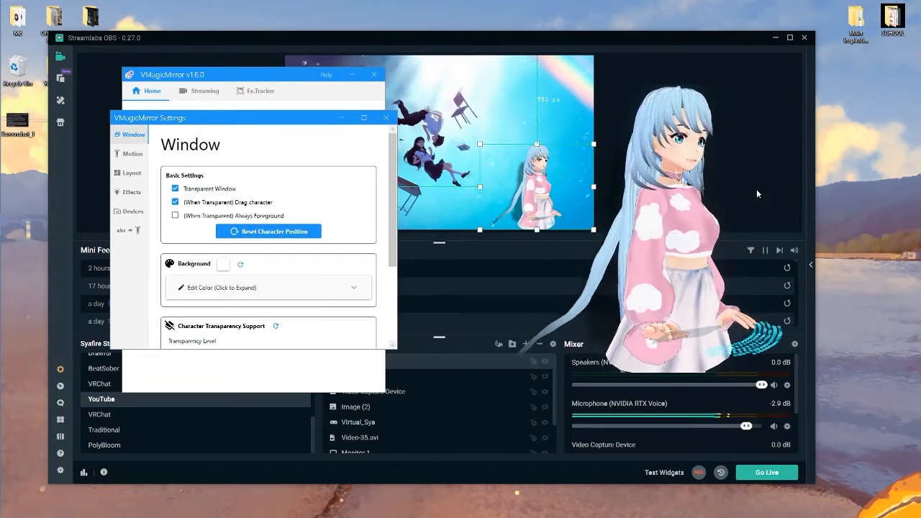
right_click_drag(737, 188, 695, 188)
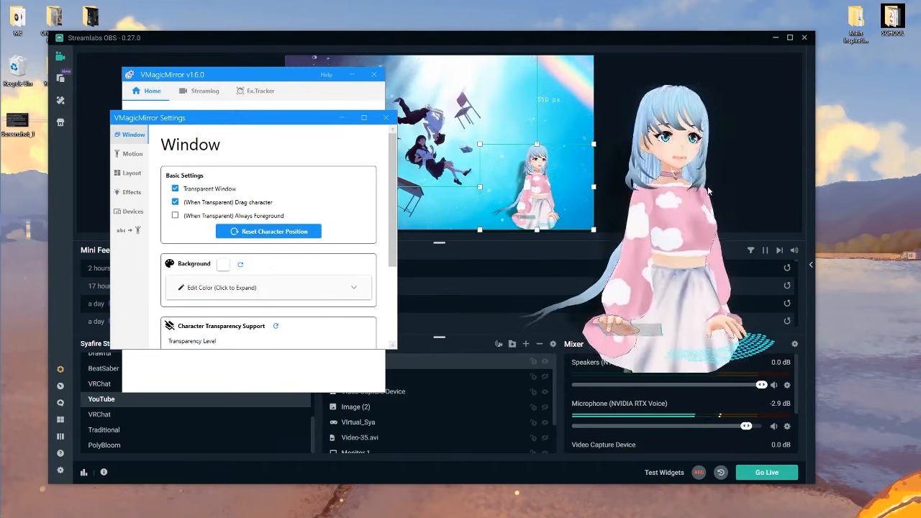
middle_click_drag(678, 186, 679, 216)
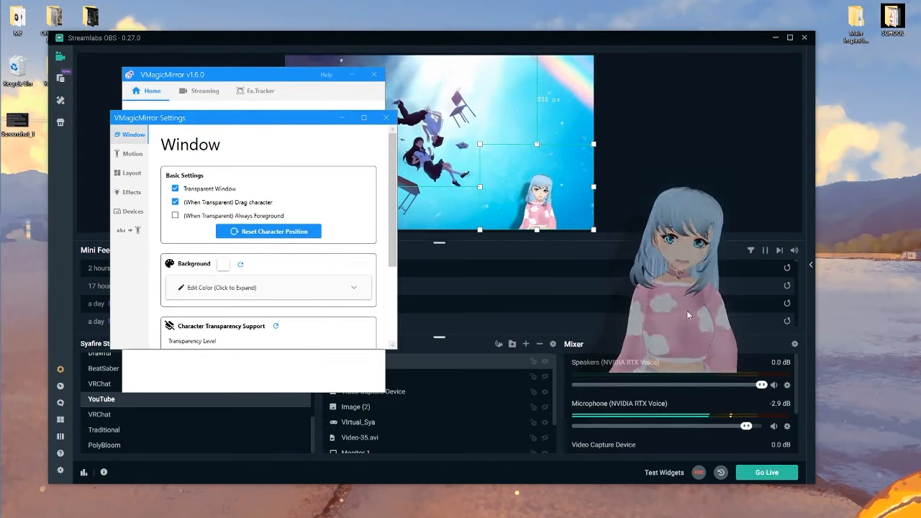
scroll(686, 298, "up", 5)
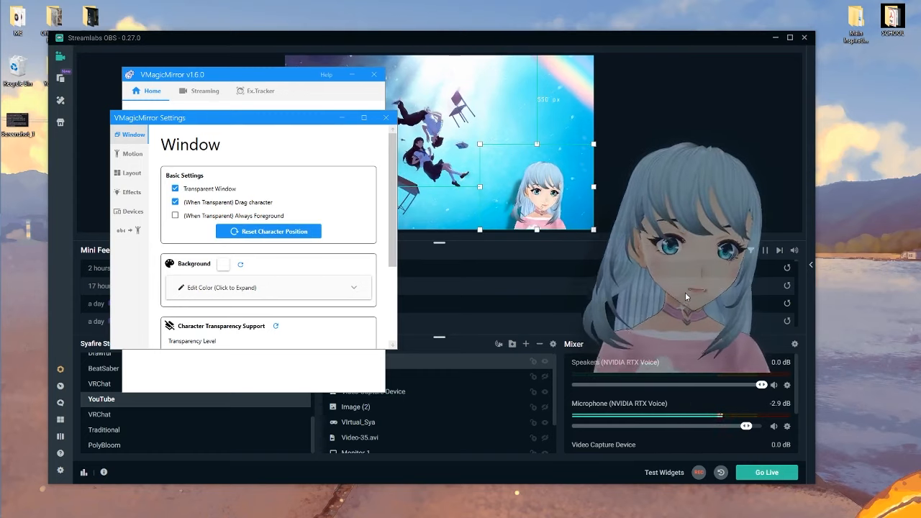
scroll(670, 295, "down", 5)
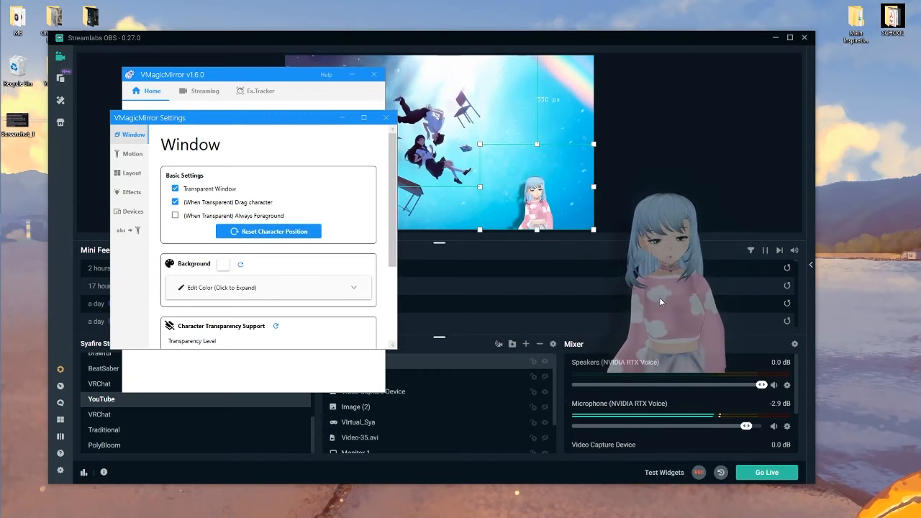
scroll(659, 288, "down", 3)
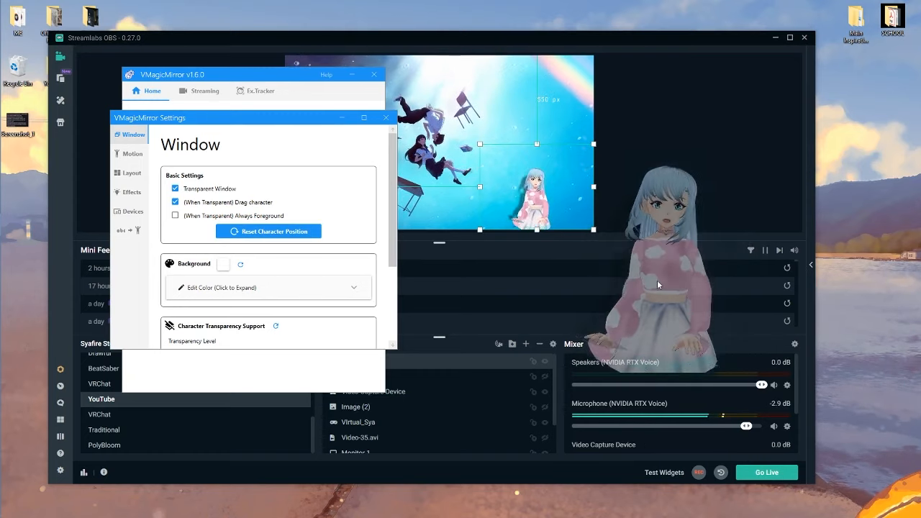
scroll(658, 288, "up", 5)
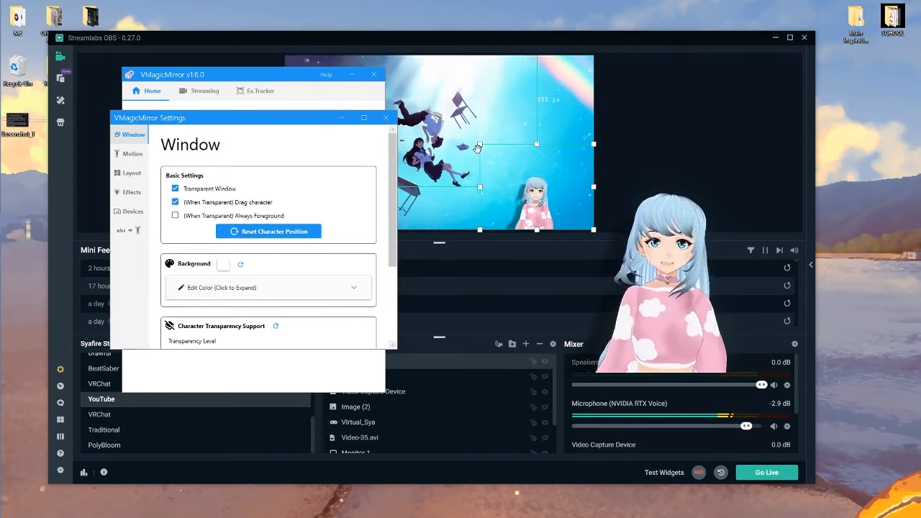
Enlarge the vmagicmirror source and reposition it so the avatar stands in the scene's lower-right corner, then deselect it.
left_click_drag(479, 145, 345, 51)
left_click_drag(479, 190, 562, 189)
left_click(721, 188)
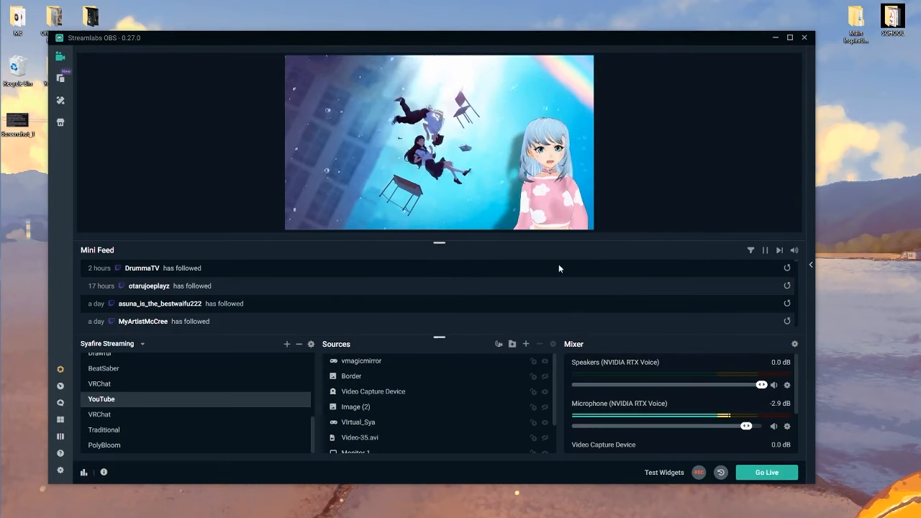
Switch to VMagicMirror's Effects settings, compare the avatar with and without its shadow, and leave Enable Shadow off.
mouse_move(2, 144)
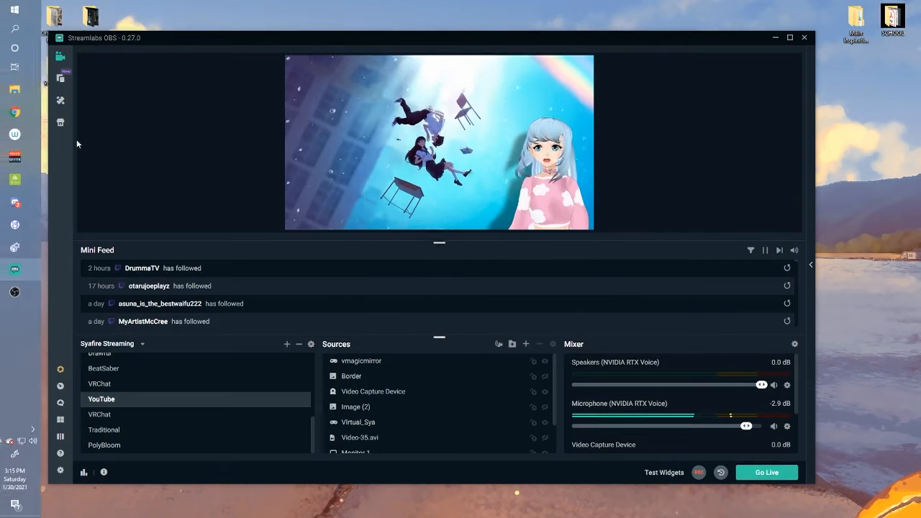
left_click(26, 249)
left_click(105, 288)
left_click(132, 192)
scroll(259, 236, "down", 2)
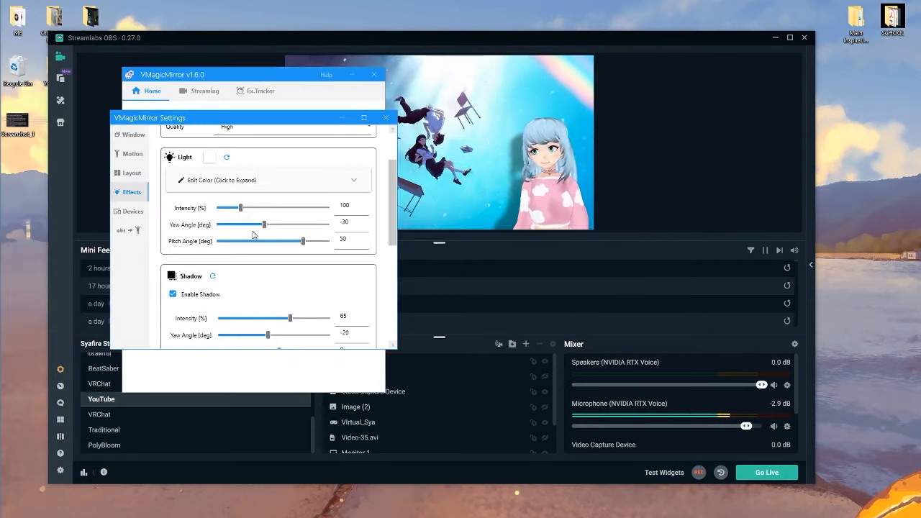
left_click(173, 294)
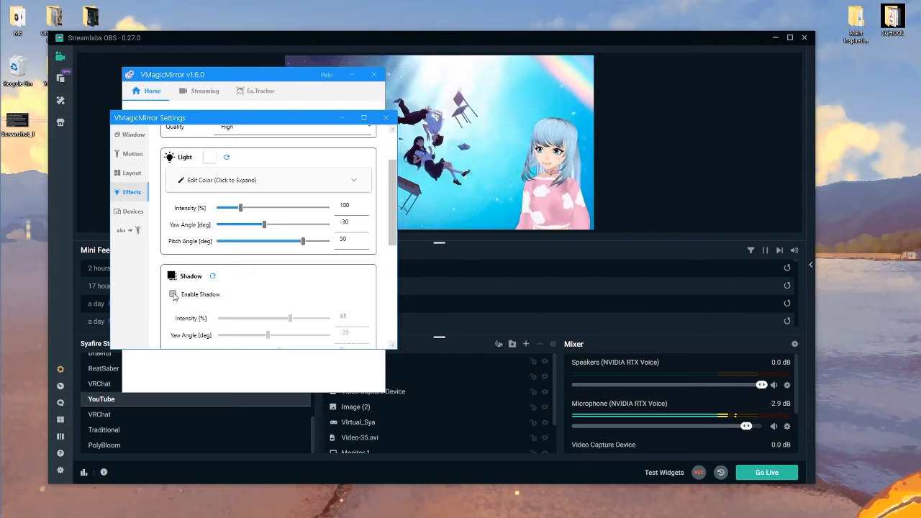
left_click(174, 294)
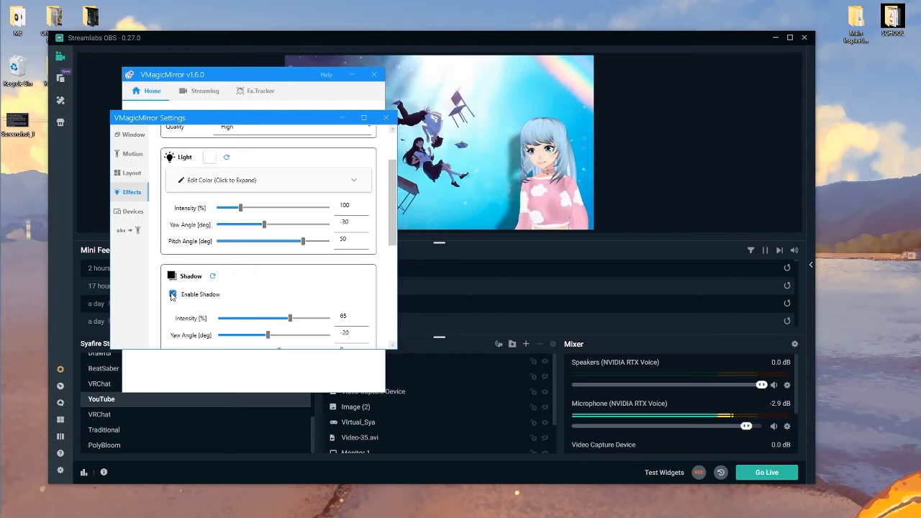
left_click(174, 294)
left_click(174, 294)
left_click(173, 294)
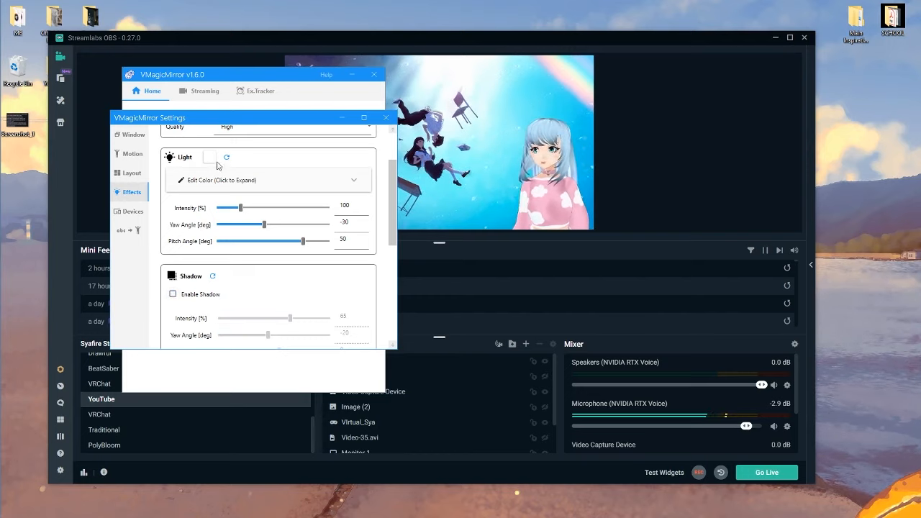
Expand the Light colour editor, try several hues on the avatar, and set a pale blue light of RGB 172, 204, 248.
left_click(233, 184)
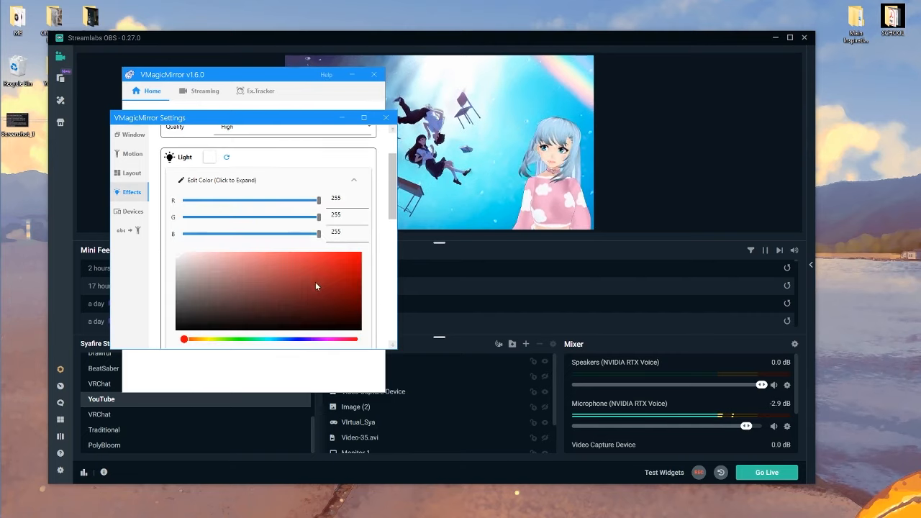
left_click(317, 274)
left_click(283, 263)
left_click(243, 339)
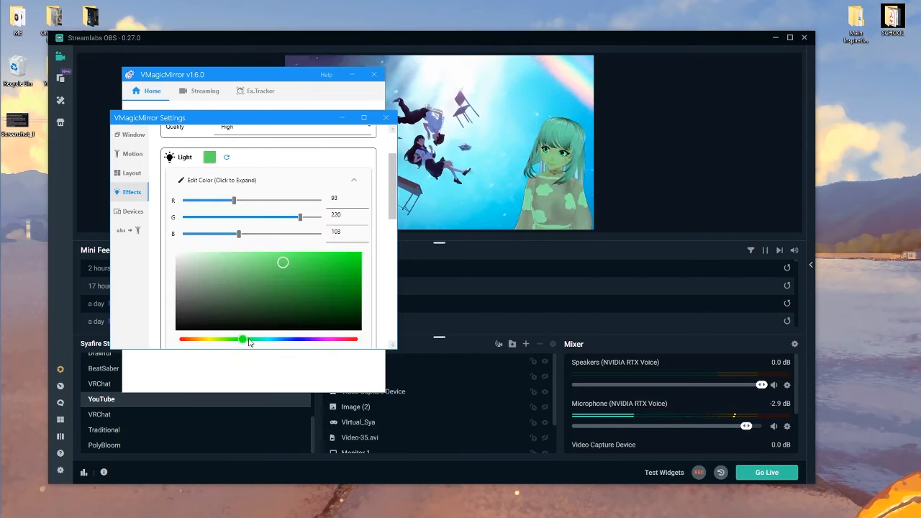
left_click(273, 339)
left_click(306, 339)
left_click(285, 339)
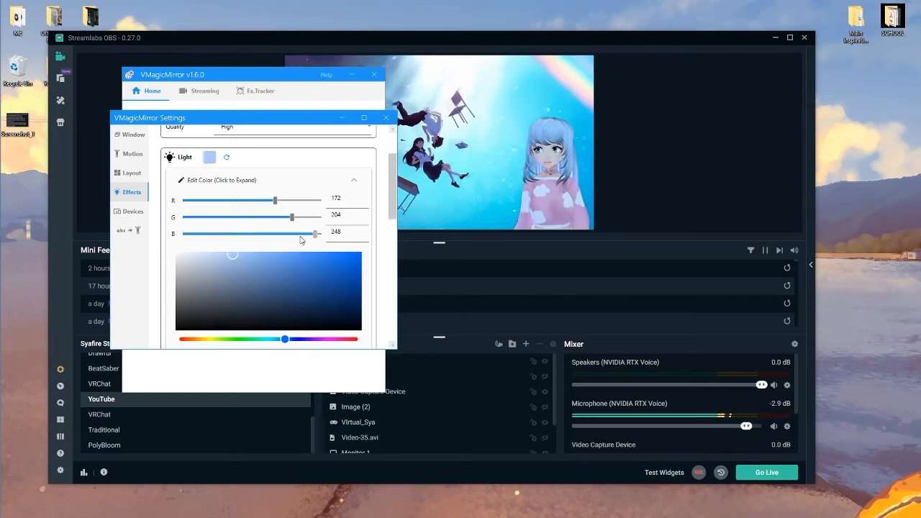
Return to Streamlabs OBS and switch to the Sya's Room scene.
left_click(352, 346)
scroll(142, 399, "up", 3)
scroll(141, 399, "up", 3)
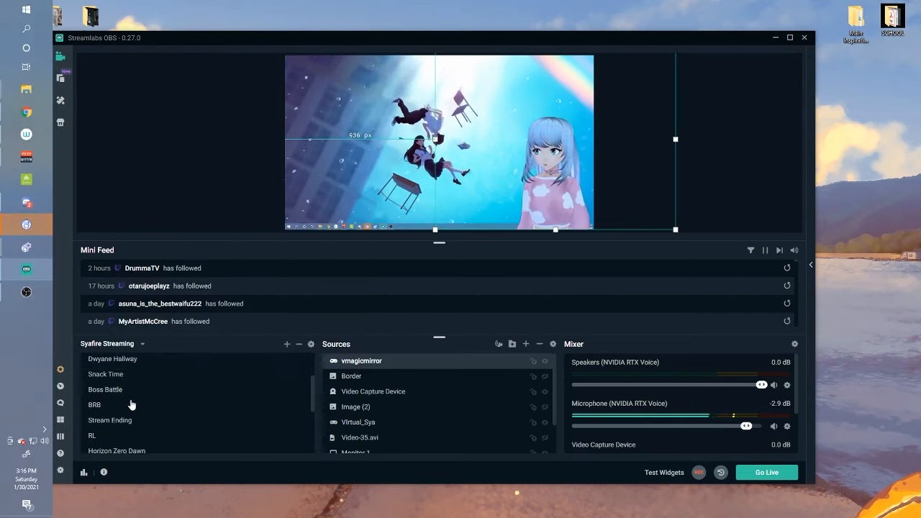
left_click(132, 391)
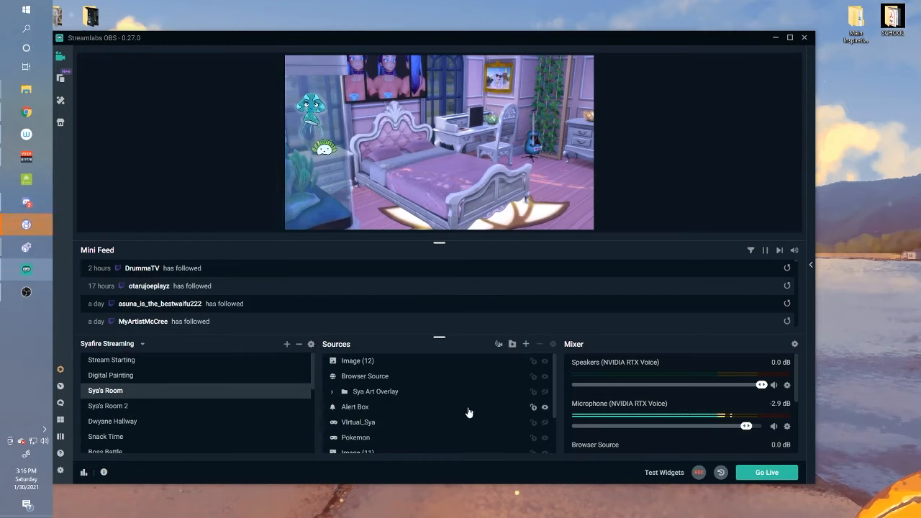
Add a Game Capture to the Sya's Room scene as a new source instead of reusing an existing one.
left_click(526, 345)
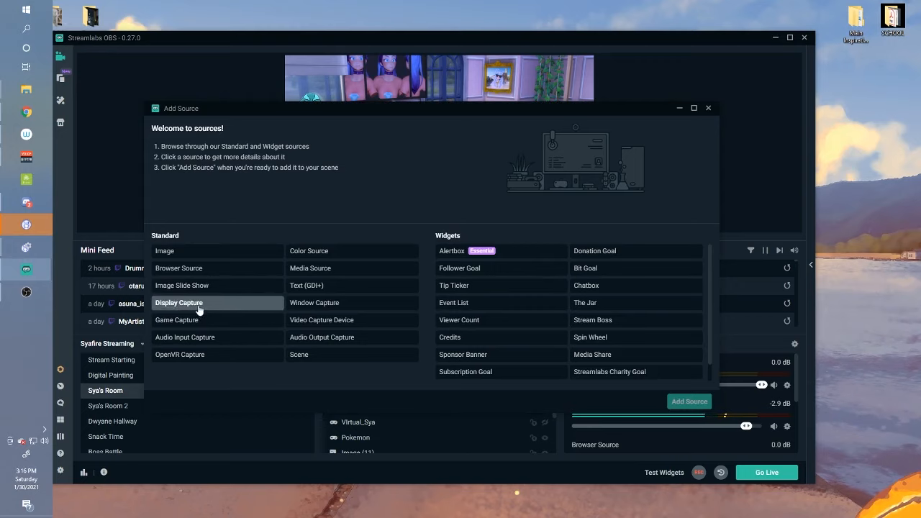
left_click(193, 320)
left_click(690, 401)
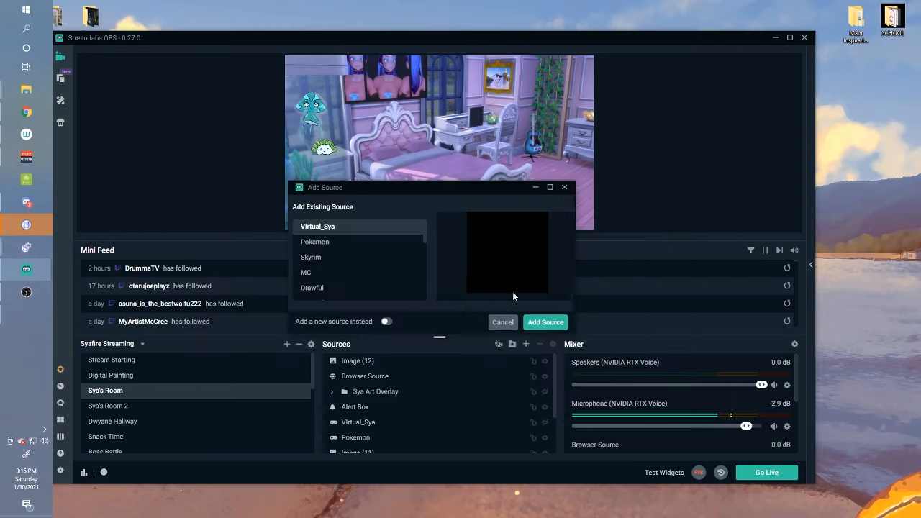
left_click(387, 323)
left_click(545, 322)
Set the capture to the specific window [VMagicMirror.exe]: VMagicMirror with Allow Transparency on, then enlarge and align the avatar to the scene's bottom centre.
left_click(431, 193)
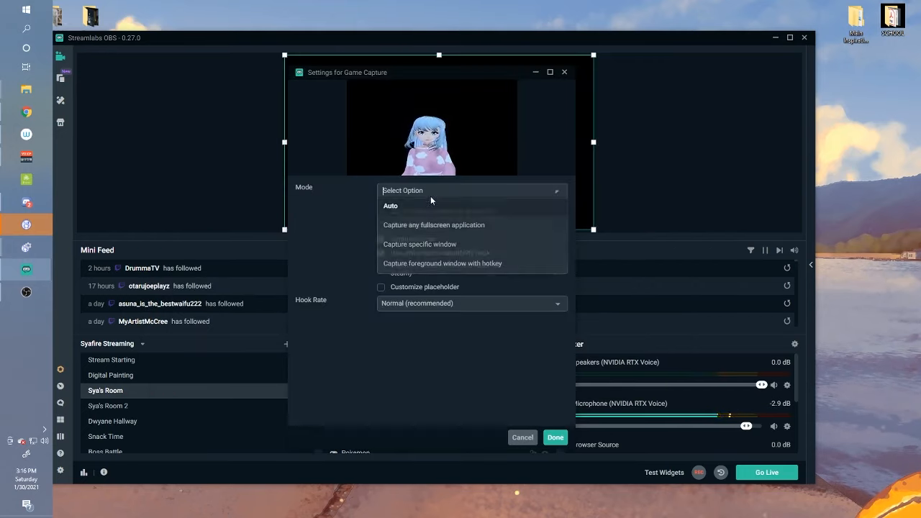
left_click(420, 244)
left_click(393, 213)
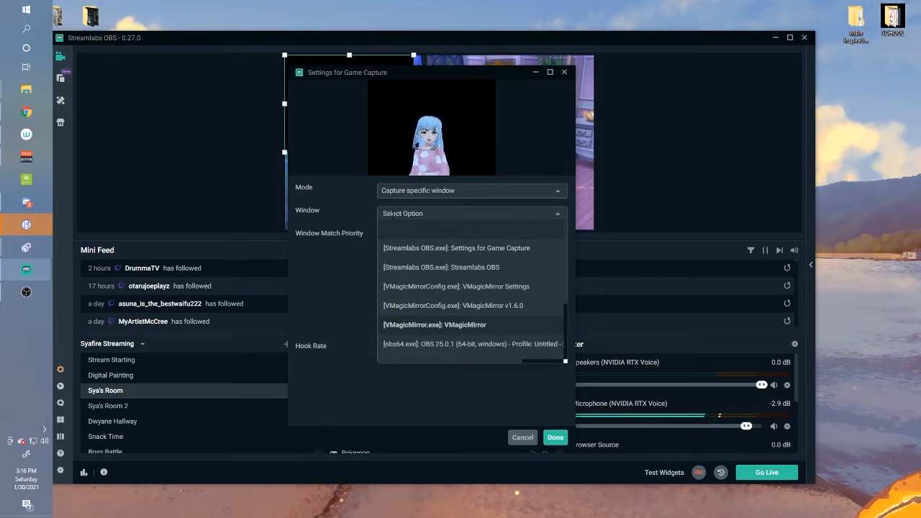
left_click(435, 324)
left_click(381, 271)
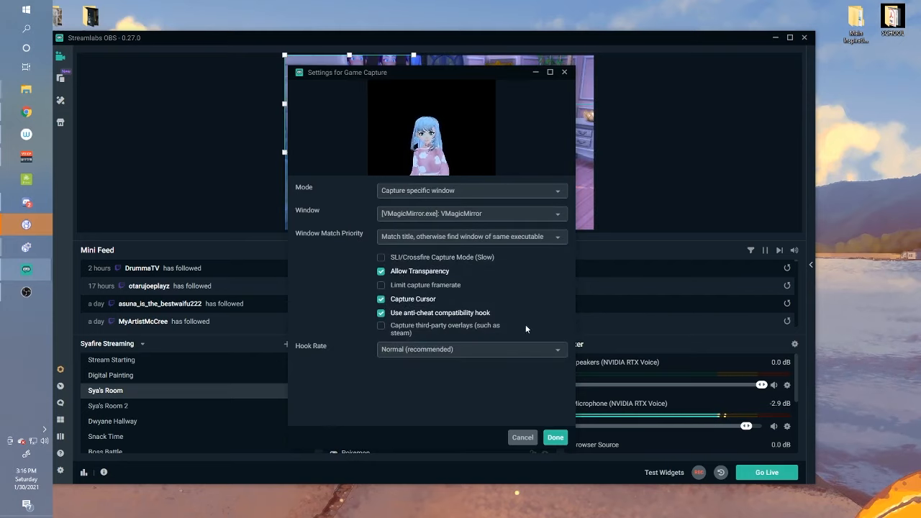
key("Return")
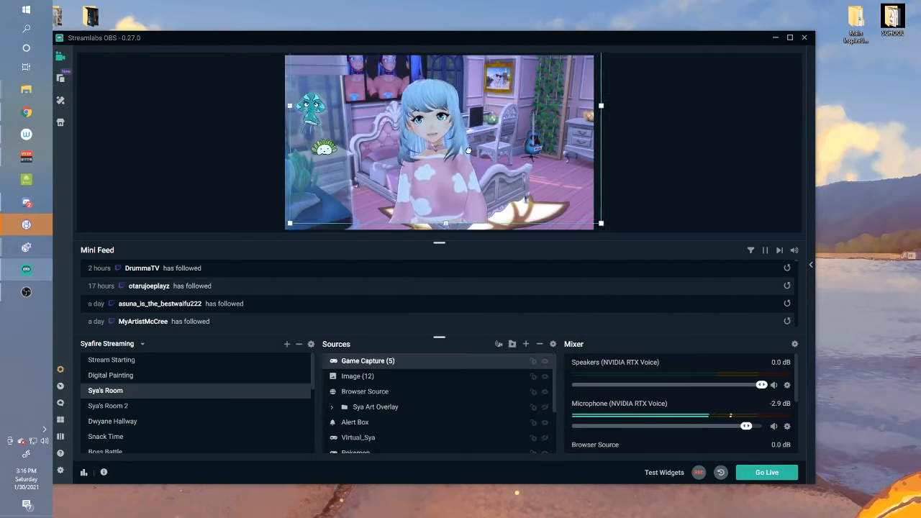
left_click_drag(468, 151, 472, 157)
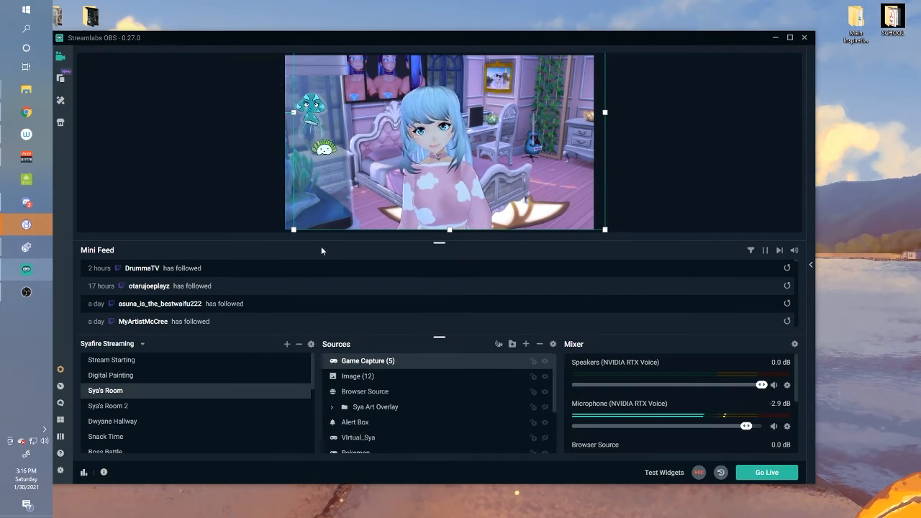
In VMagicMirror's Motion settings, compare the Mouse, User and None eye look targets, keep Mouse, and set Eye Motion Scale to 247%.
mouse_move(26, 247)
left_click(104, 288)
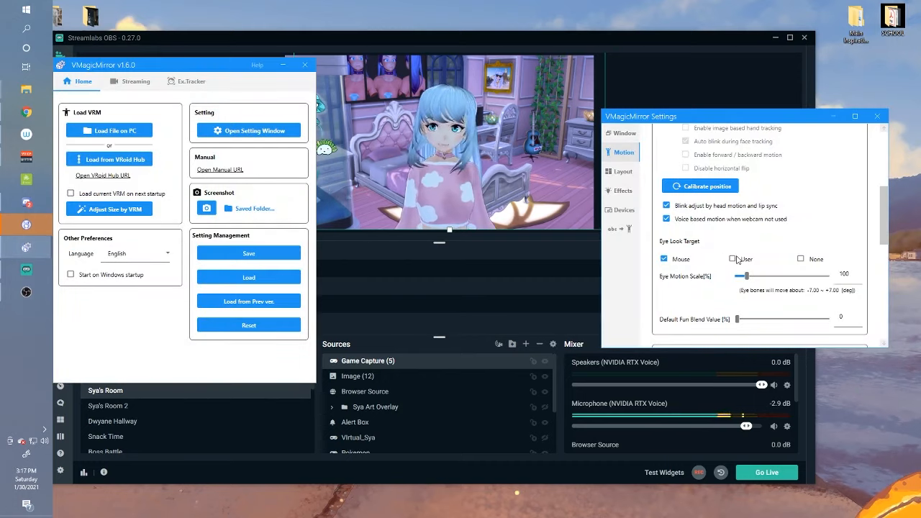
left_click(664, 259)
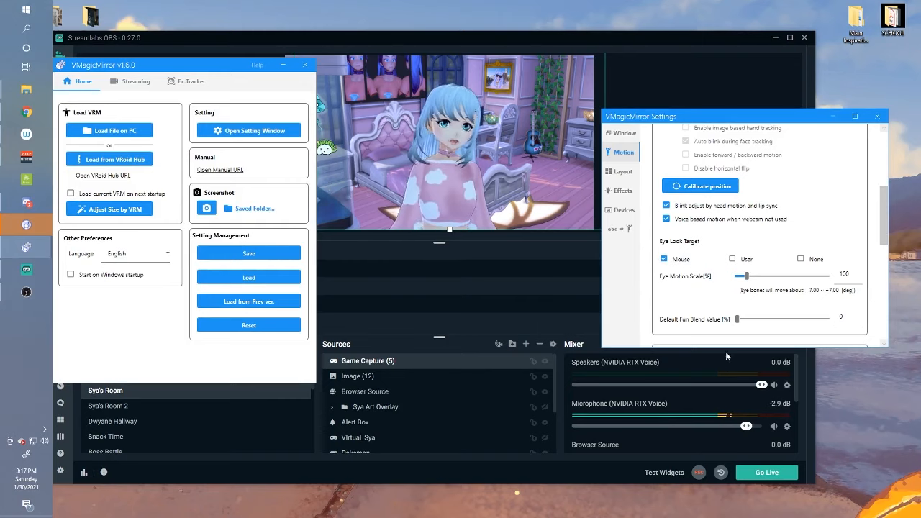
left_click(737, 260)
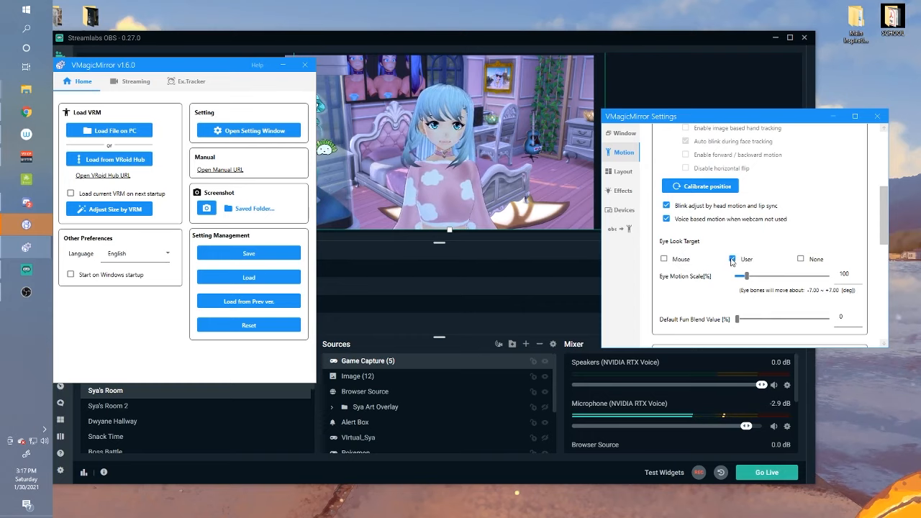
left_click(803, 261)
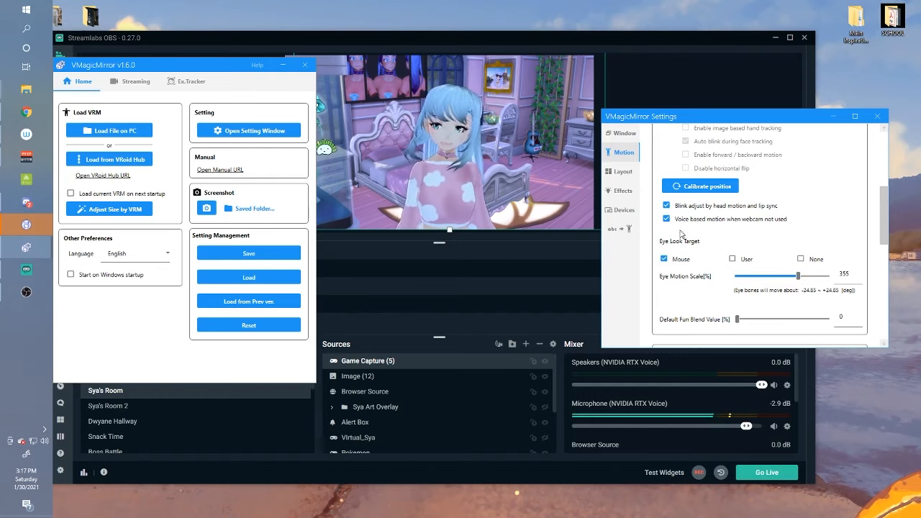
left_click_drag(800, 278, 787, 278)
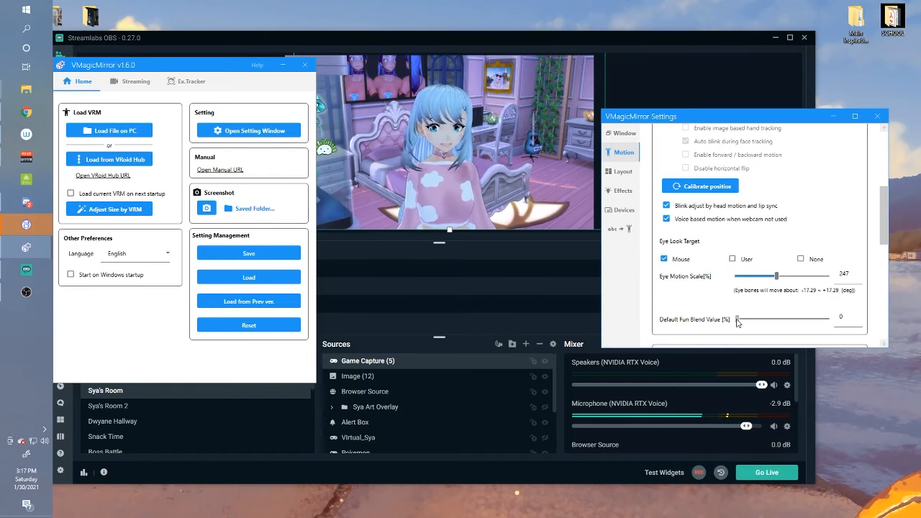
scroll(737, 324, "down", 2)
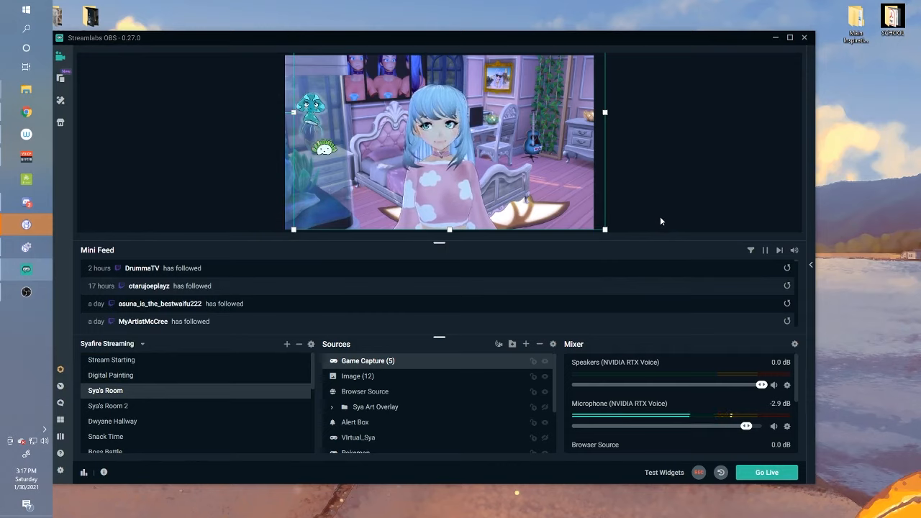